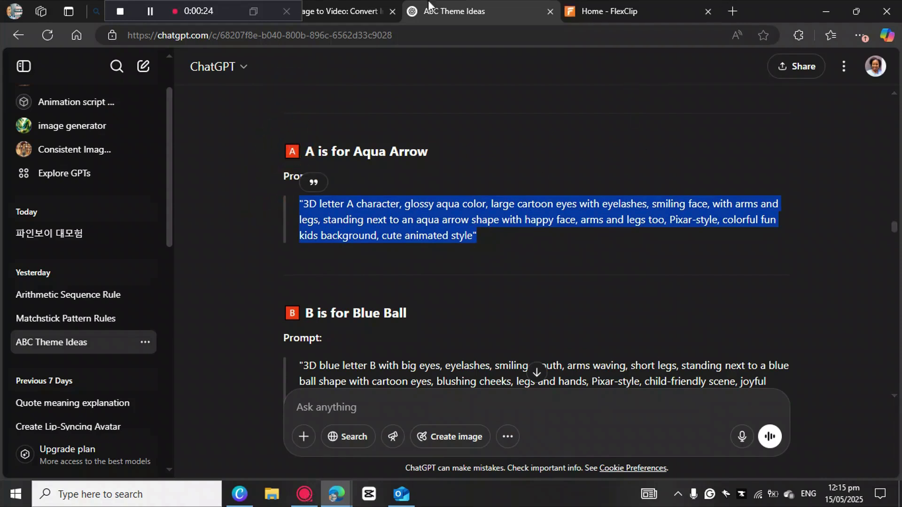
Switch to FlexClip, open the AI Text to Image tool and paste the copied letter A prompt as the description.
{"action": "left_click", "coordinate": [574, 15]}
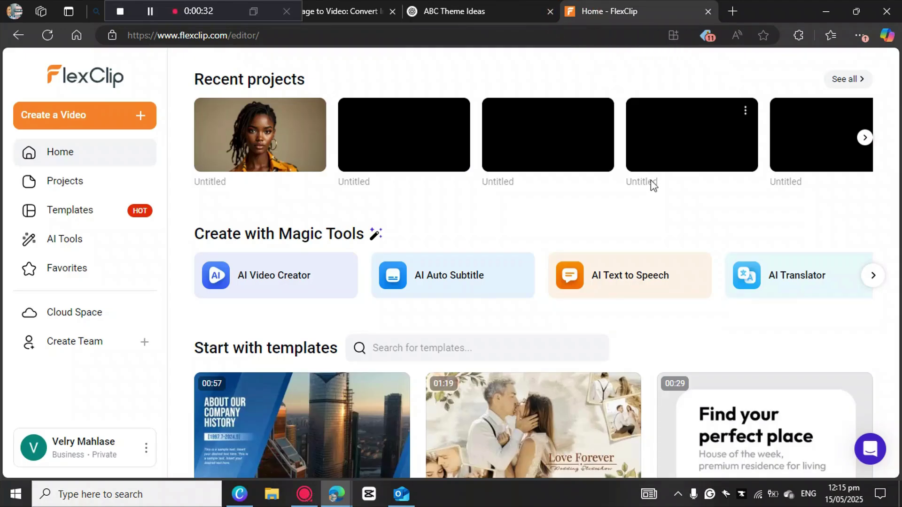
{"action": "left_click", "coordinate": [68, 241]}
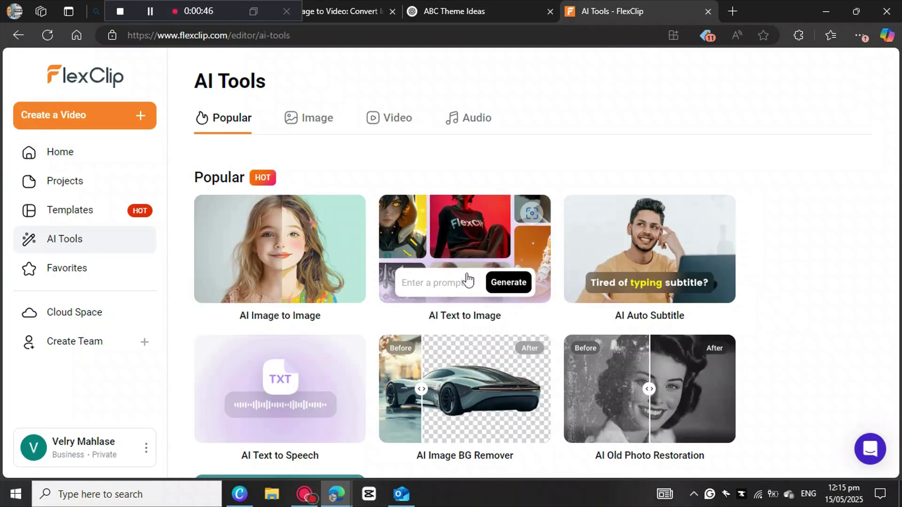
{"action": "left_click", "coordinate": [468, 280]}
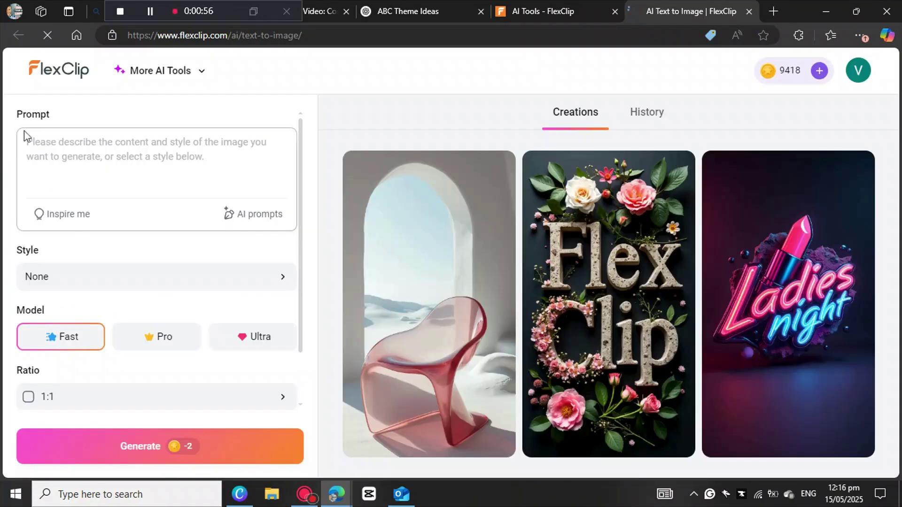
{"action": "right_click", "coordinate": [41, 146]}
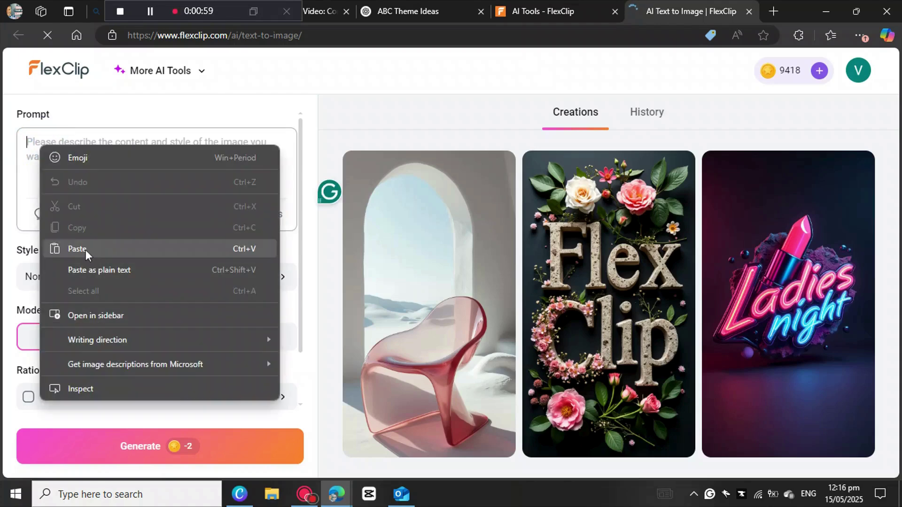
{"action": "left_click", "coordinate": [86, 250]}
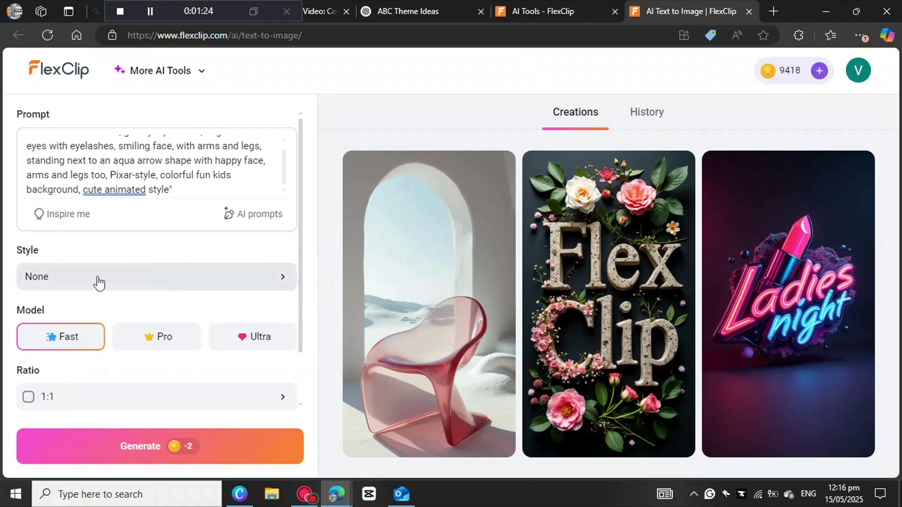
Configure the image generation with the 3D Cartoon style, Ultra model, 16:9 ratio and an image count of 1.
{"action": "left_click", "coordinate": [268, 285]}
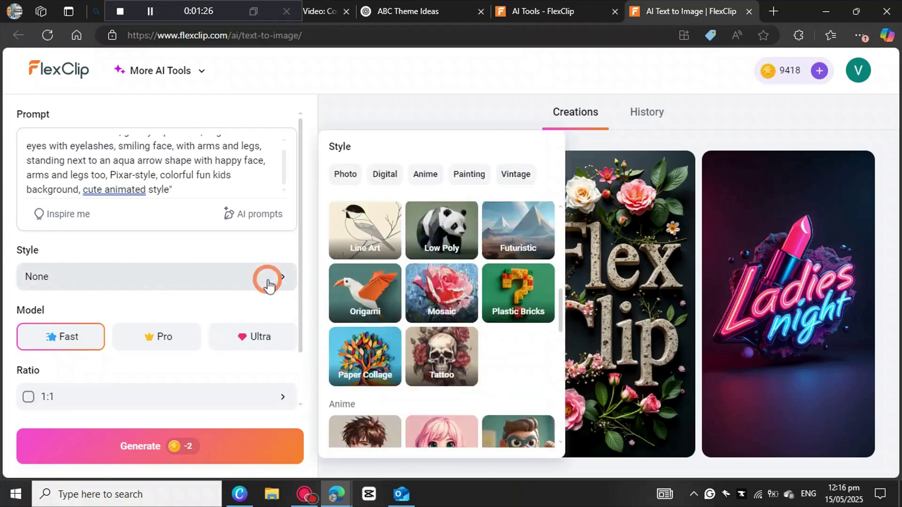
{"action": "left_click", "coordinate": [425, 181]}
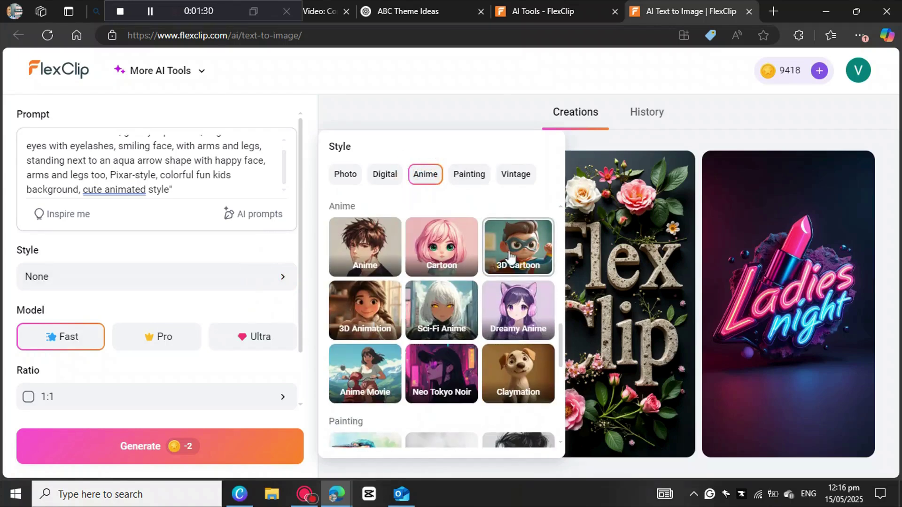
{"action": "left_click", "coordinate": [516, 256]}
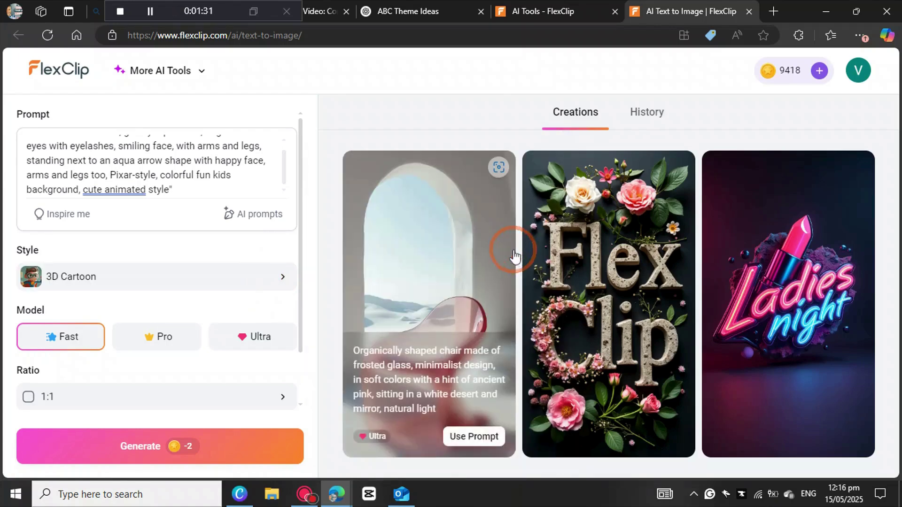
{"action": "scroll", "coordinate": [123, 309], "scroll_direction": "down", "scroll_amount": 1}
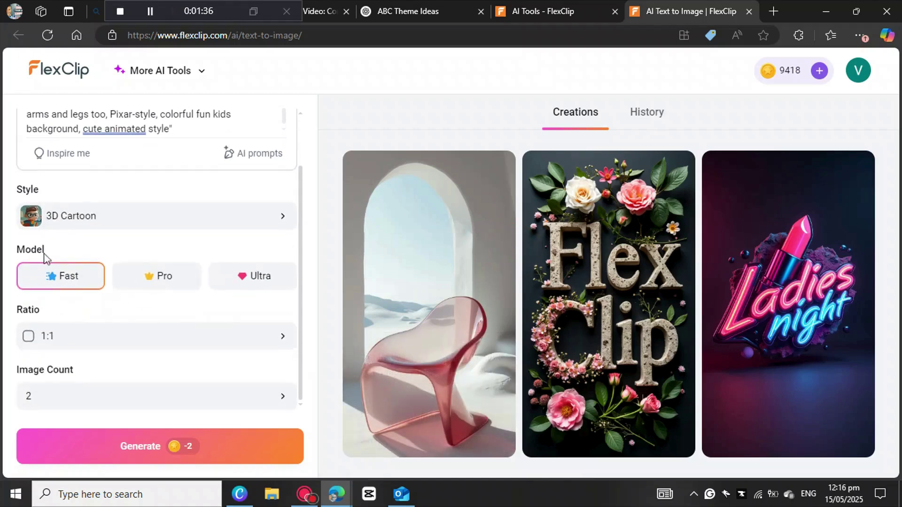
{"action": "left_click", "coordinate": [252, 277]}
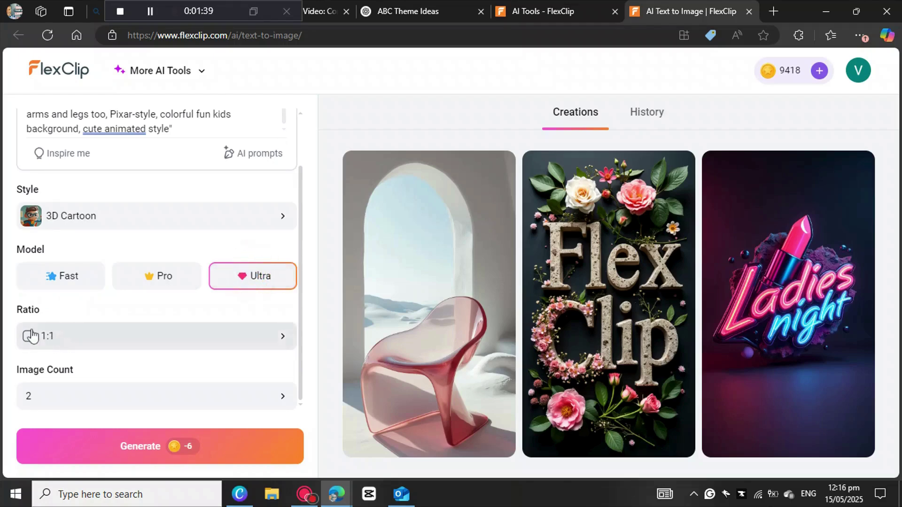
{"action": "left_click", "coordinate": [284, 339]}
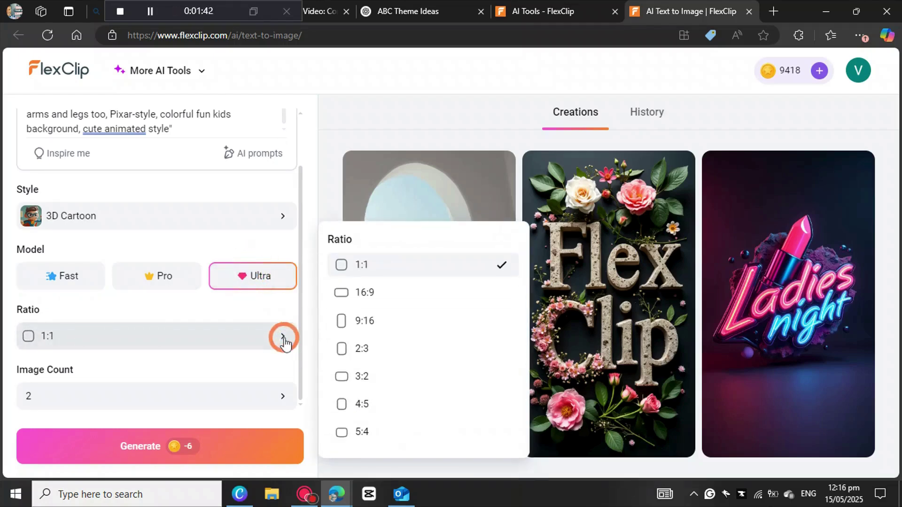
{"action": "left_click", "coordinate": [365, 293]}
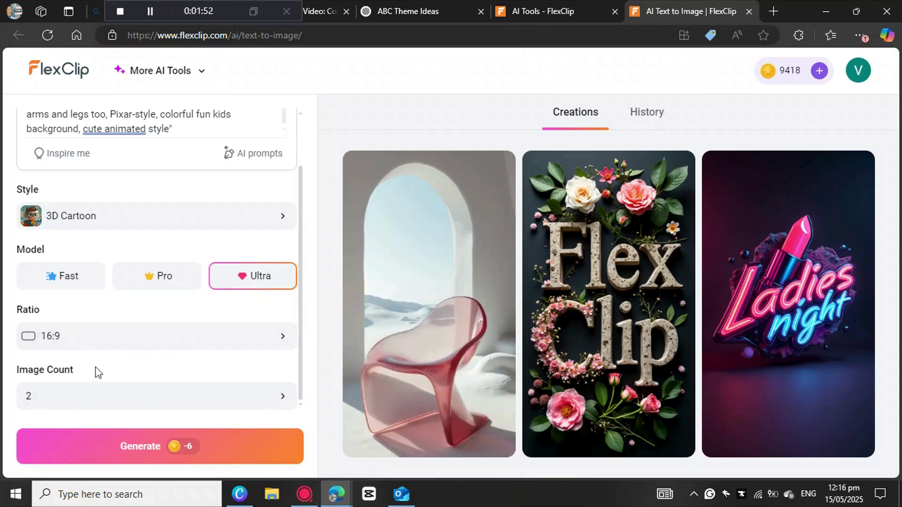
{"action": "left_click", "coordinate": [277, 405]}
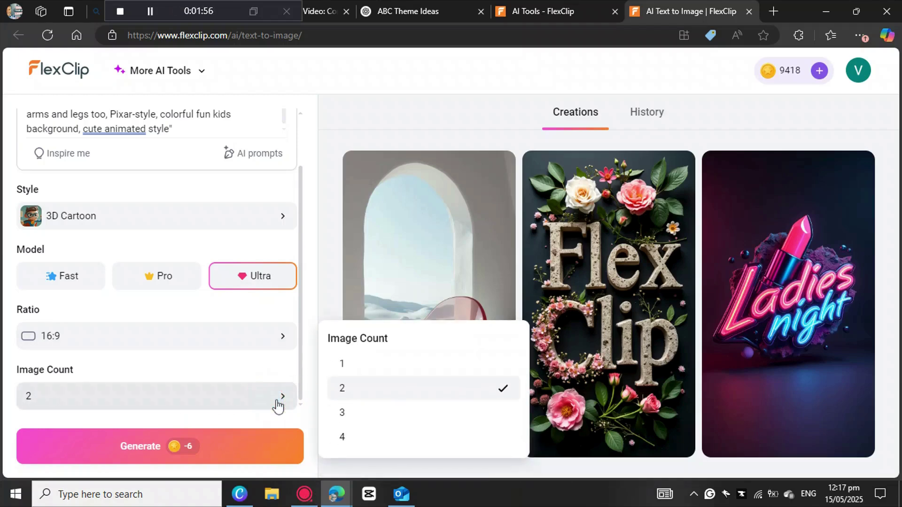
{"action": "mouse_move", "coordinate": [183, 446]}
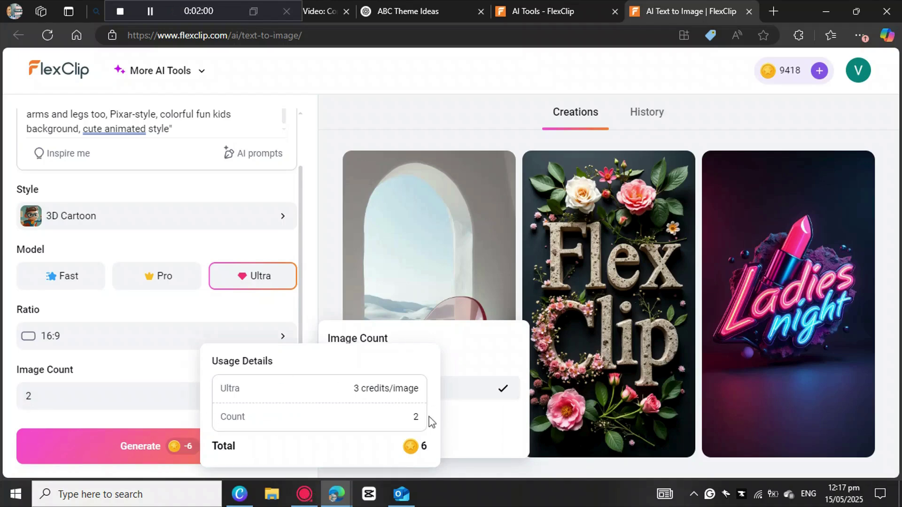
{"action": "left_click", "coordinate": [347, 363]}
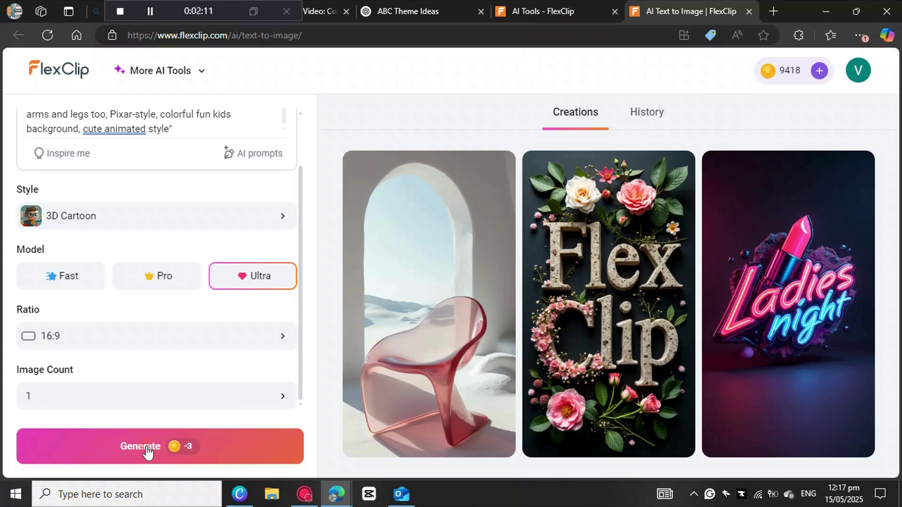
Generate the letter A character image and download it.
{"action": "left_click", "coordinate": [145, 446]}
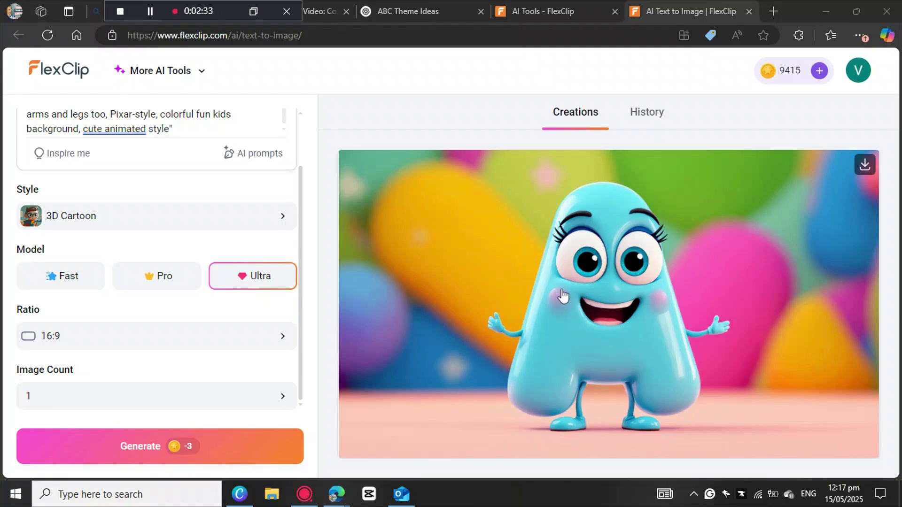
{"action": "left_click", "coordinate": [863, 167]}
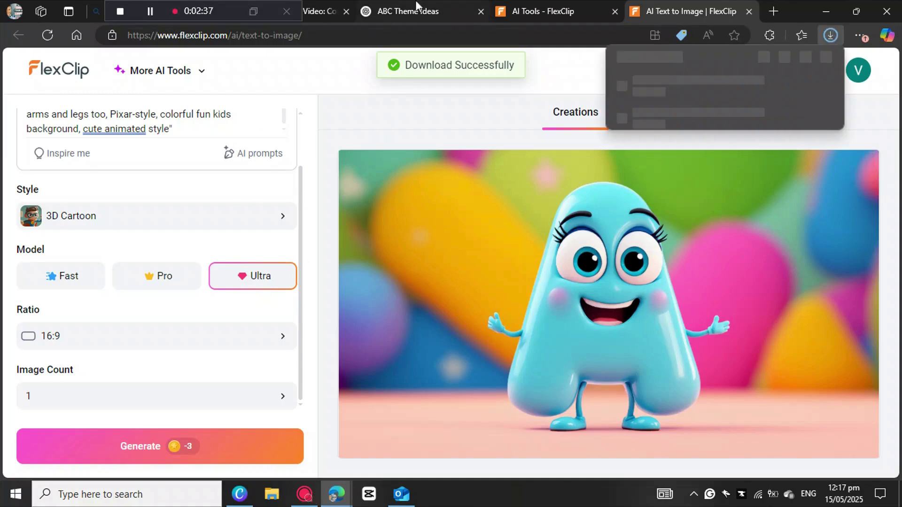
Switch to the ABC Theme Ideas chat in ChatGPT and copy the full prompt under "B is for Blue Ball".
{"action": "left_click", "coordinate": [408, 10]}
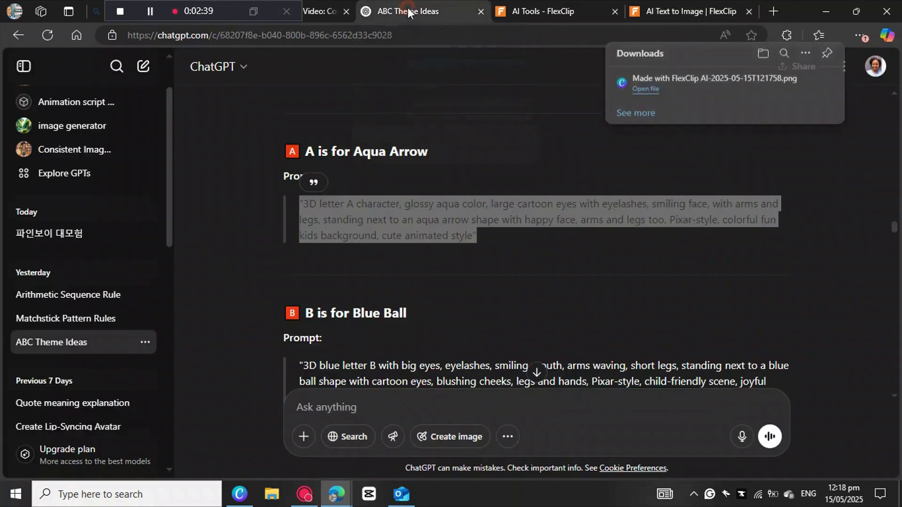
{"action": "scroll", "coordinate": [469, 285], "scroll_direction": "down", "scroll_amount": 3}
{"action": "left_click_drag", "start_coordinate": [337, 270], "coordinate": [309, 176]}
{"action": "key", "text": "ctrl+c"}
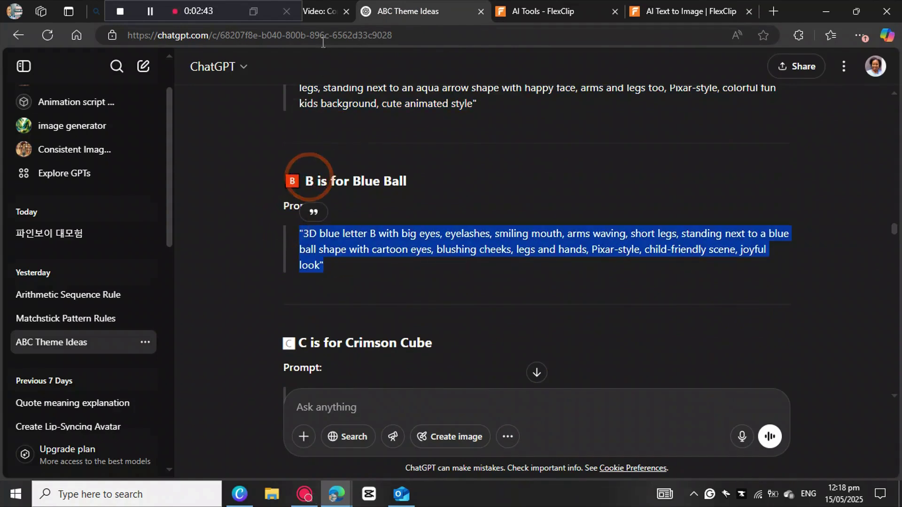
Return to FlexClip's text-to-image page and replace the letter A prompt with the copied blue letter B prompt.
{"action": "left_click", "coordinate": [672, 8]}
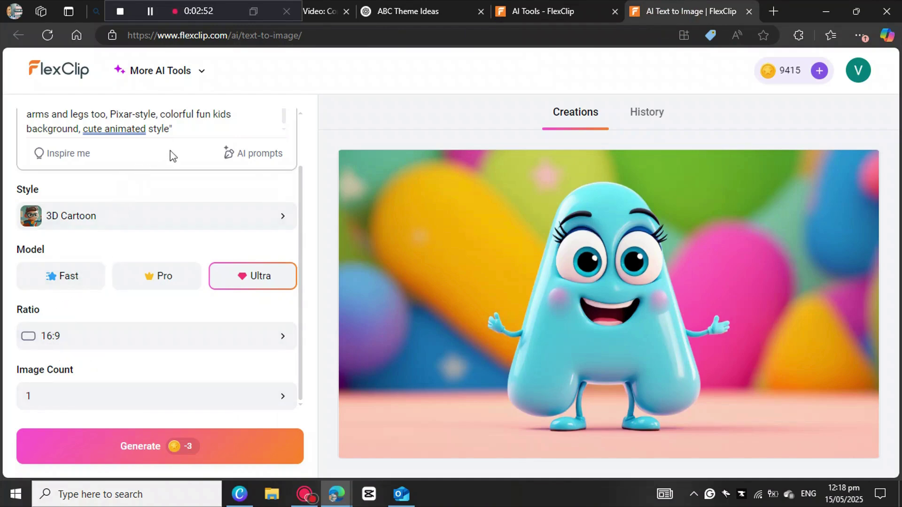
{"action": "left_click_drag", "start_coordinate": [171, 127], "coordinate": [24, 102]}
{"action": "key", "text": "BackSpace"}
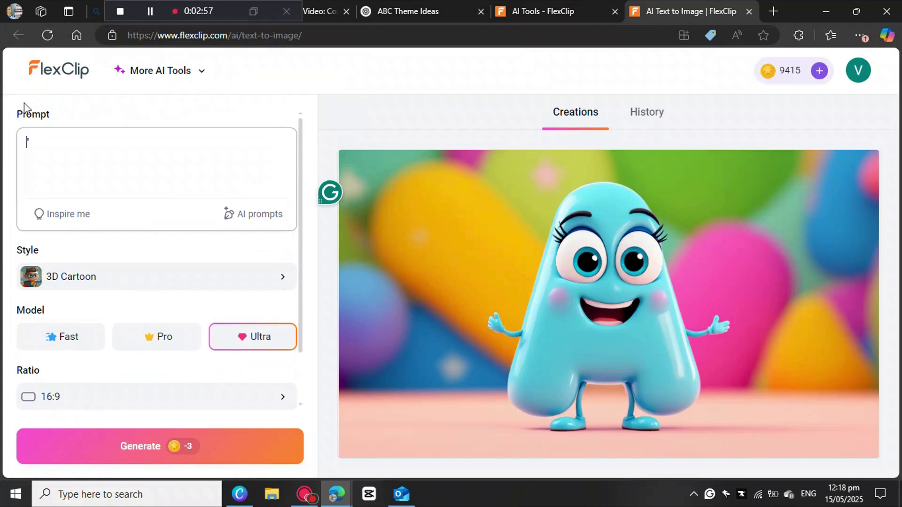
{"action": "left_click", "coordinate": [32, 139]}
{"action": "key", "text": "BackSpace"}
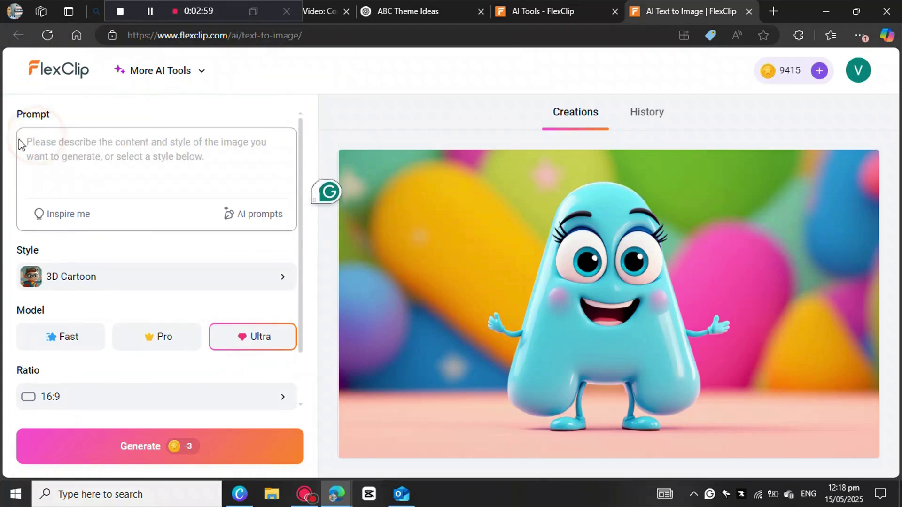
{"action": "right_click", "coordinate": [28, 141]}
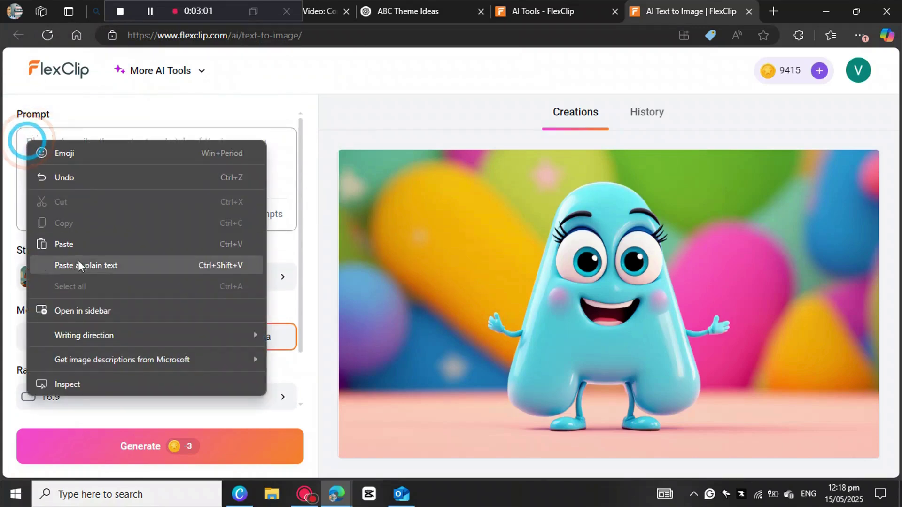
{"action": "left_click", "coordinate": [79, 254]}
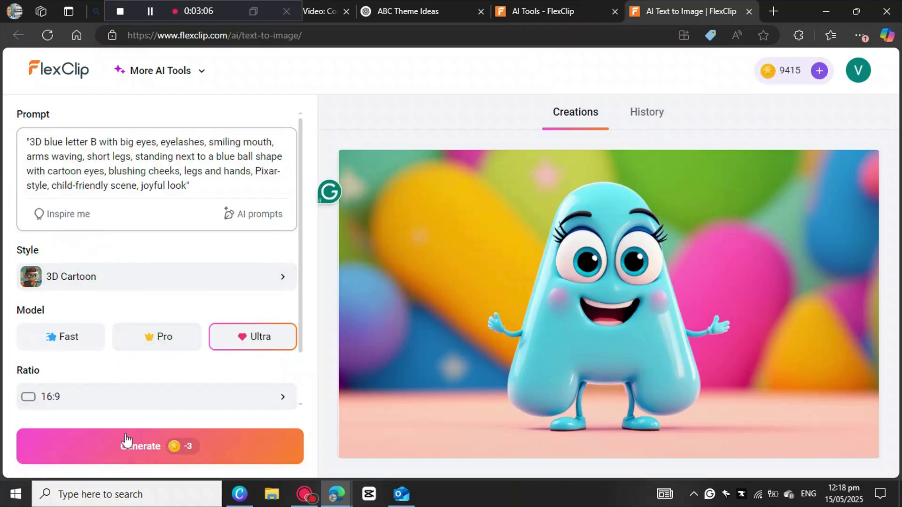
Generate the letter B and blue ball image with the same settings and download it.
{"action": "left_click", "coordinate": [143, 451]}
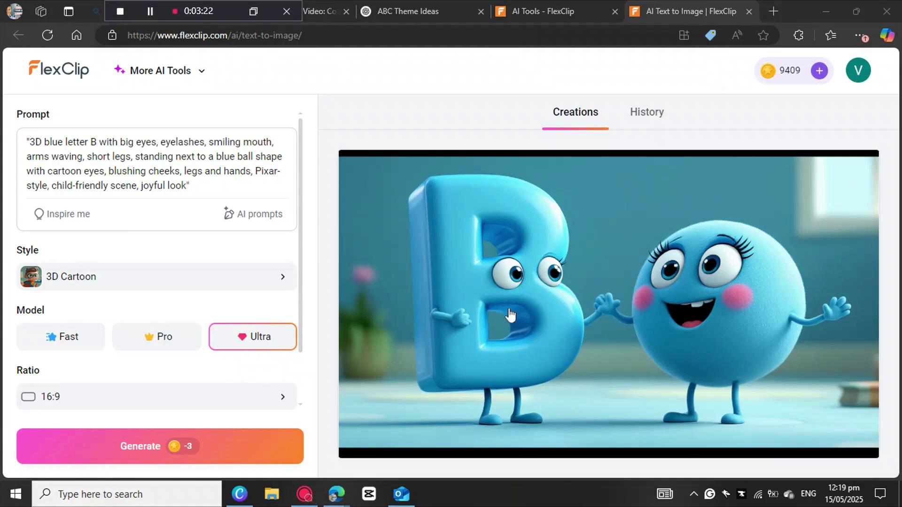
{"action": "left_click", "coordinate": [865, 163]}
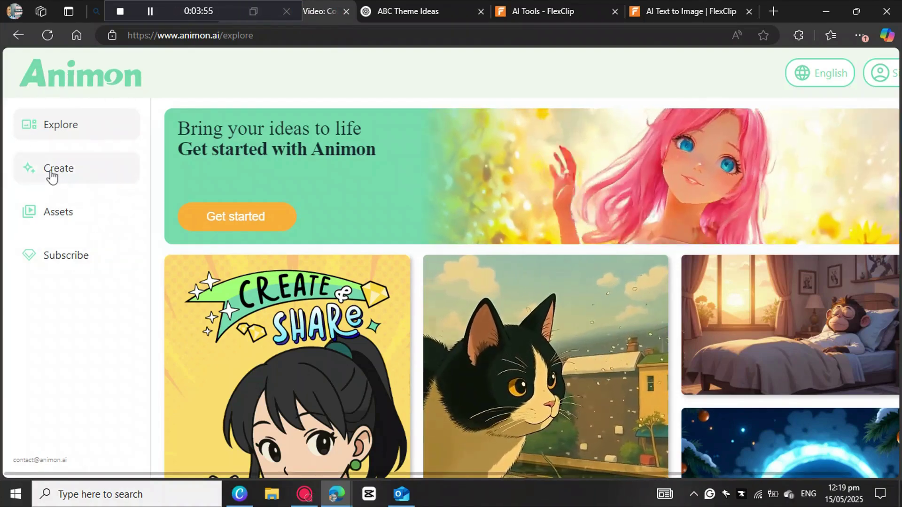
On Animon, start a new creation and upload the image "Made with FlexClip AI-2025-05-15T121917" from Downloads.
{"action": "left_click", "coordinate": [55, 169]}
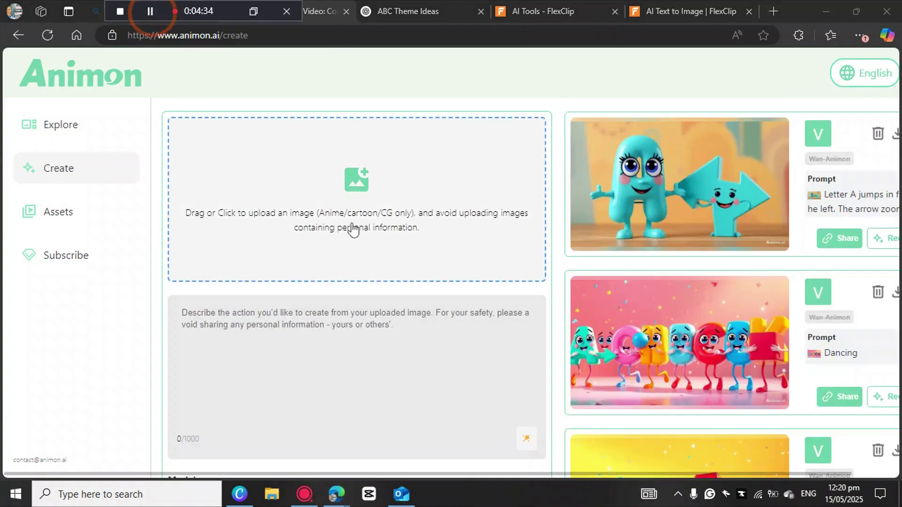
{"action": "left_click", "coordinate": [366, 180]}
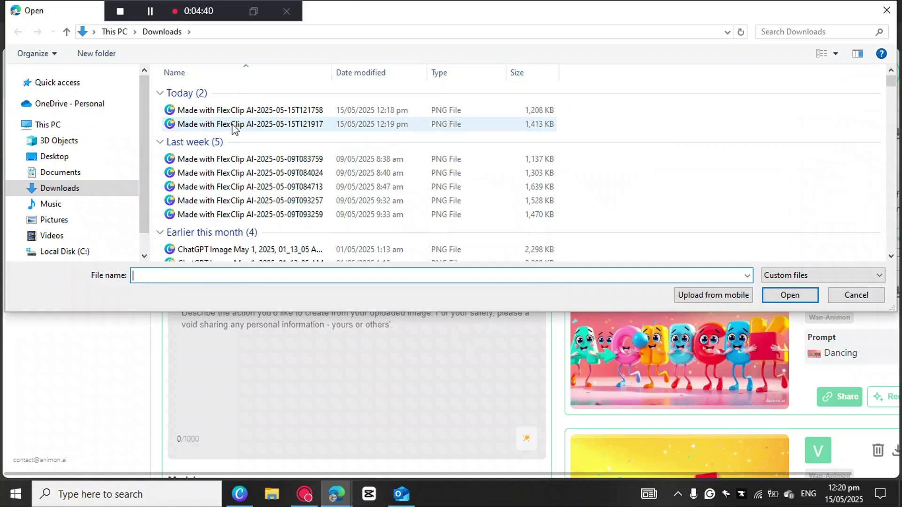
{"action": "left_click", "coordinate": [232, 124]}
{"action": "left_click", "coordinate": [789, 295]}
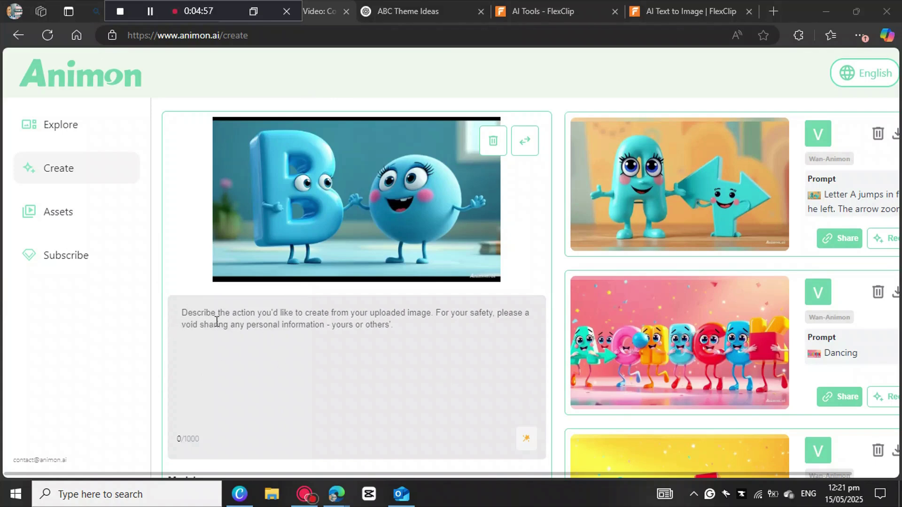
Paste the action prompt about B bouncing into view and the ball rolling in, and generate one video with the Wan-Animon model.
{"action": "right_click", "coordinate": [184, 315]}
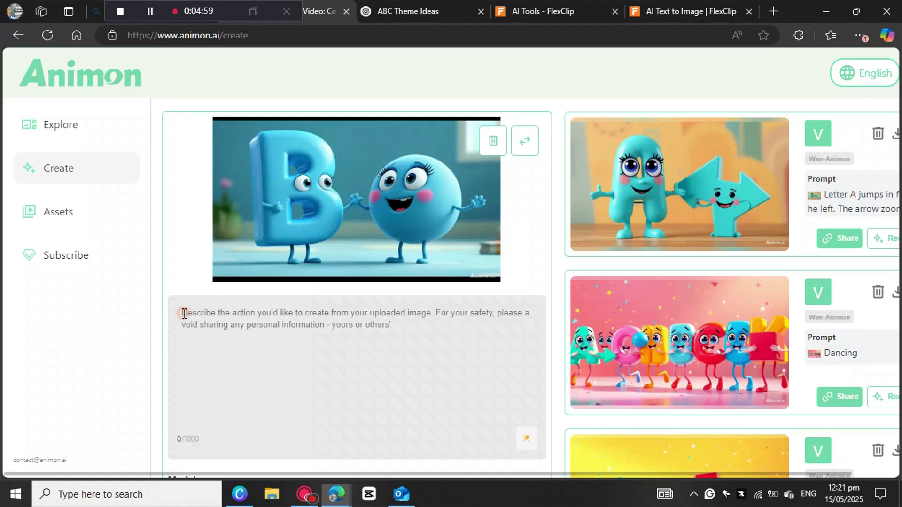
{"action": "left_click", "coordinate": [218, 162]}
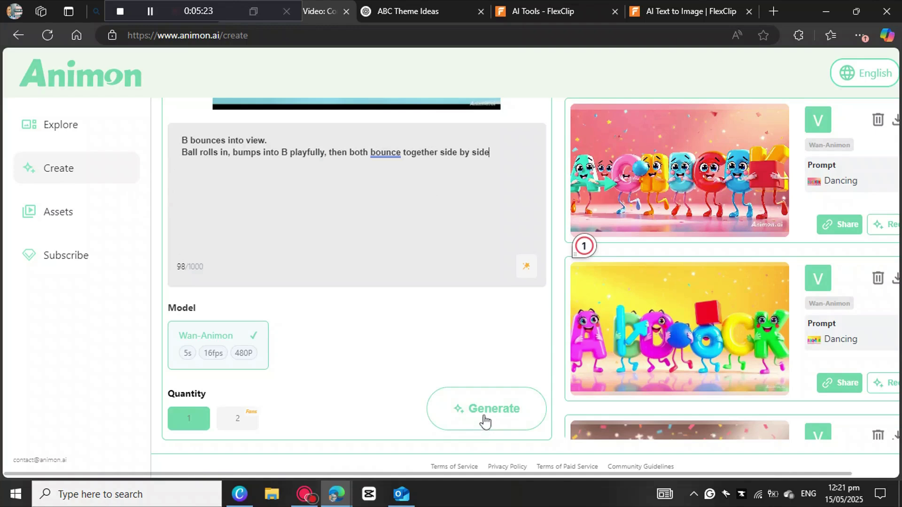
{"action": "left_click", "coordinate": [486, 418]}
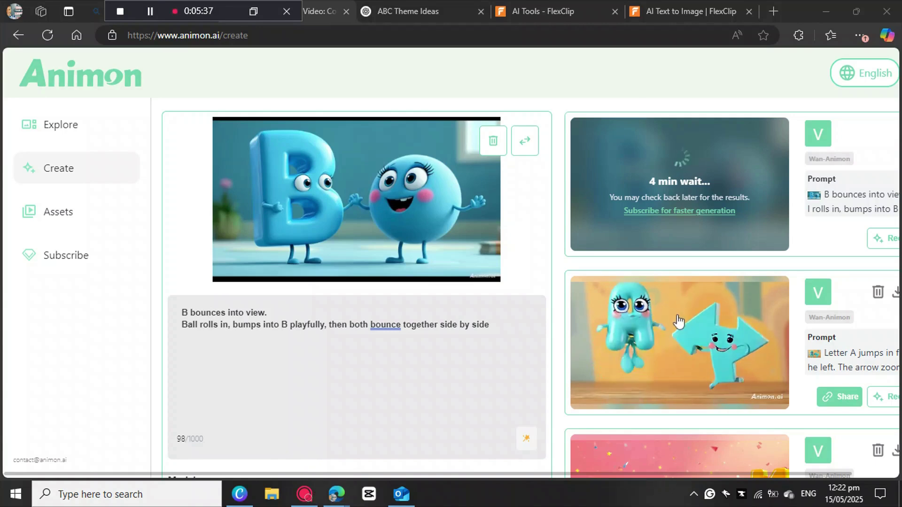
Watch the earlier generated videos of letter A with the arrow and letter K with the kite.
{"action": "left_click", "coordinate": [688, 346]}
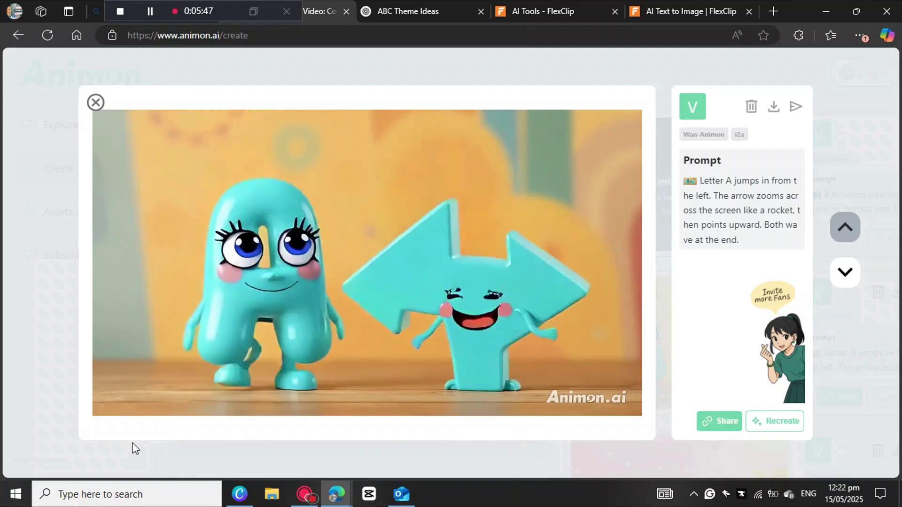
{"action": "left_click", "coordinate": [95, 103]}
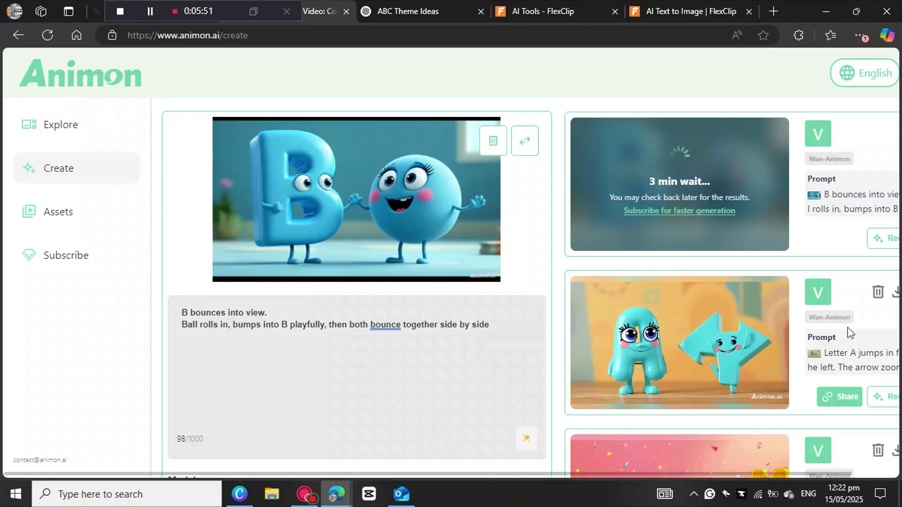
{"action": "scroll", "coordinate": [686, 354], "scroll_direction": "down", "scroll_amount": 6}
{"action": "scroll", "coordinate": [684, 353], "scroll_direction": "down", "scroll_amount": 9}
{"action": "left_click", "coordinate": [664, 203]}
{"action": "mouse_move", "coordinate": [229, 312]}
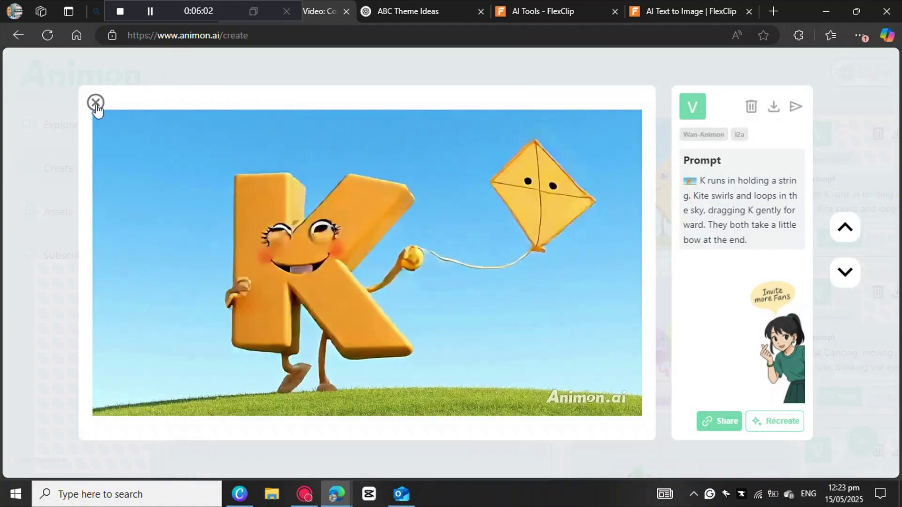
Review more of the previously generated letter videos, including H with the heart and E with the ellipse.
{"action": "left_click", "coordinate": [96, 104]}
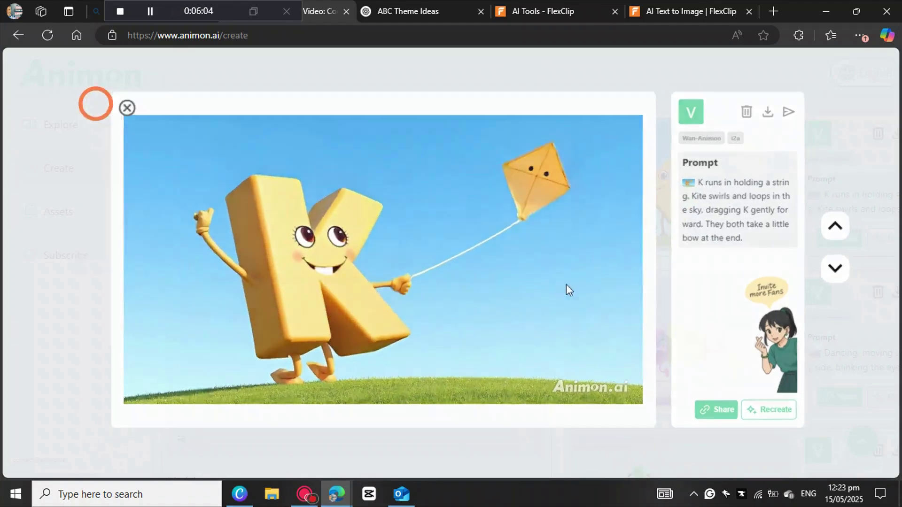
{"action": "scroll", "coordinate": [652, 321], "scroll_direction": "down", "scroll_amount": 5}
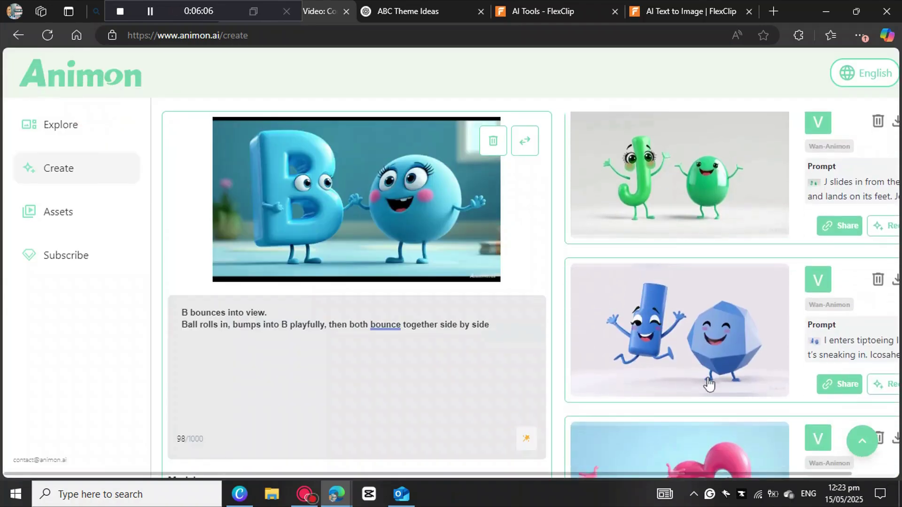
{"action": "scroll", "coordinate": [674, 348], "scroll_direction": "down", "scroll_amount": 5}
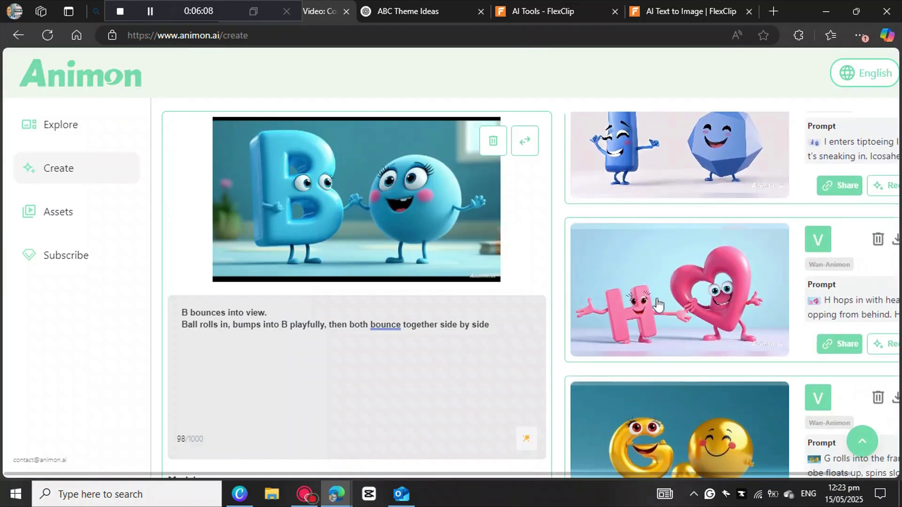
{"action": "left_click", "coordinate": [656, 300]}
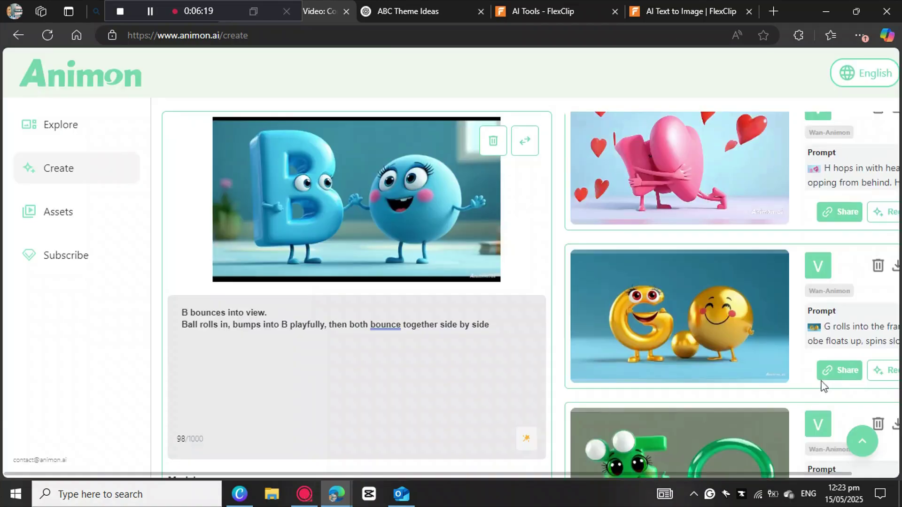
{"action": "scroll", "coordinate": [775, 385], "scroll_direction": "down", "scroll_amount": 4}
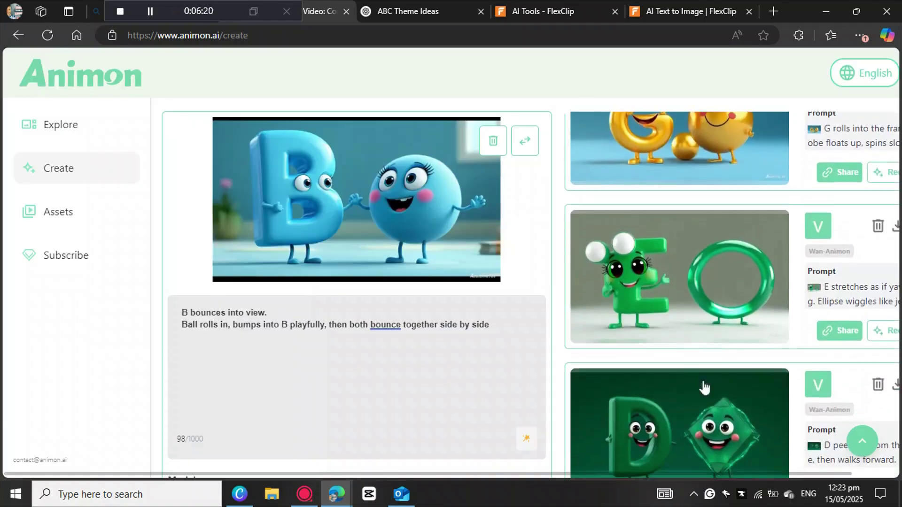
{"action": "left_click", "coordinate": [665, 283]}
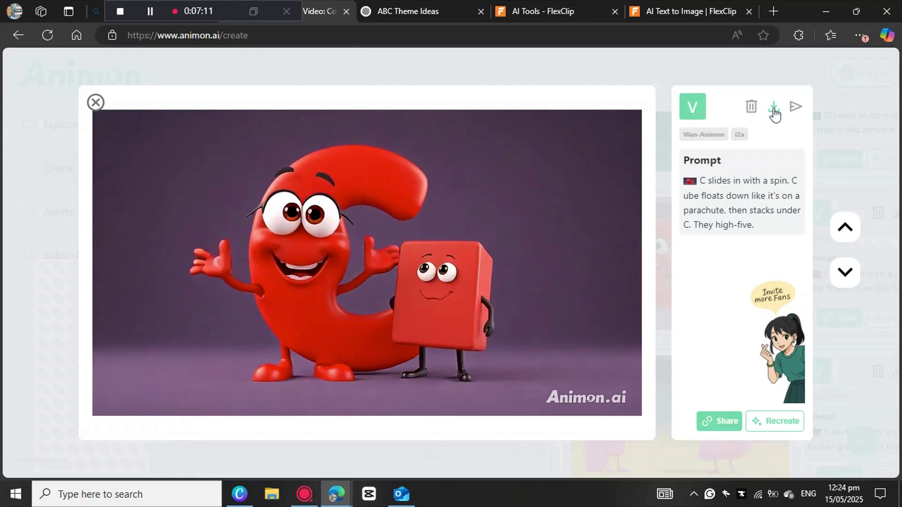
Download the generated video of letter C with the red cube.
{"action": "left_click", "coordinate": [774, 111]}
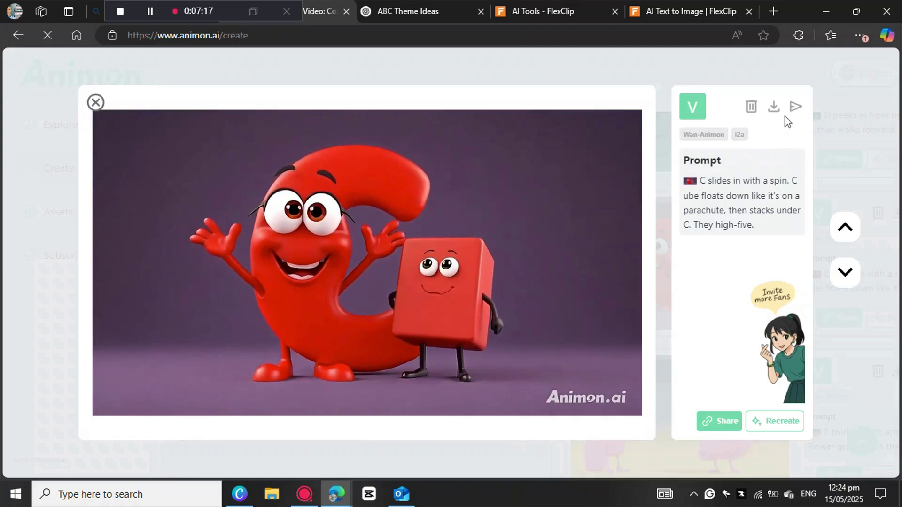
{"action": "left_click", "coordinate": [763, 104]}
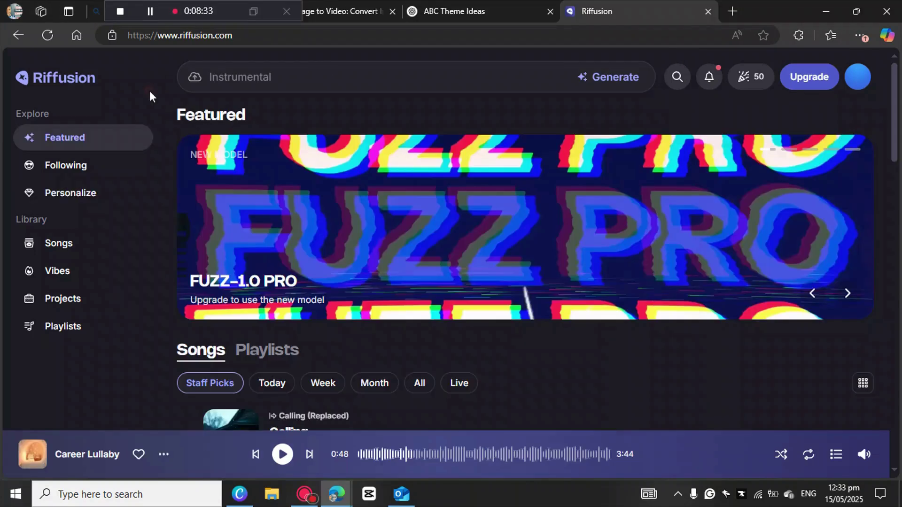
On Riffusion, start composing a song, turn off Instrumental, and paste the ABC colors and shapes lyrics.
{"action": "left_click", "coordinate": [149, 90]}
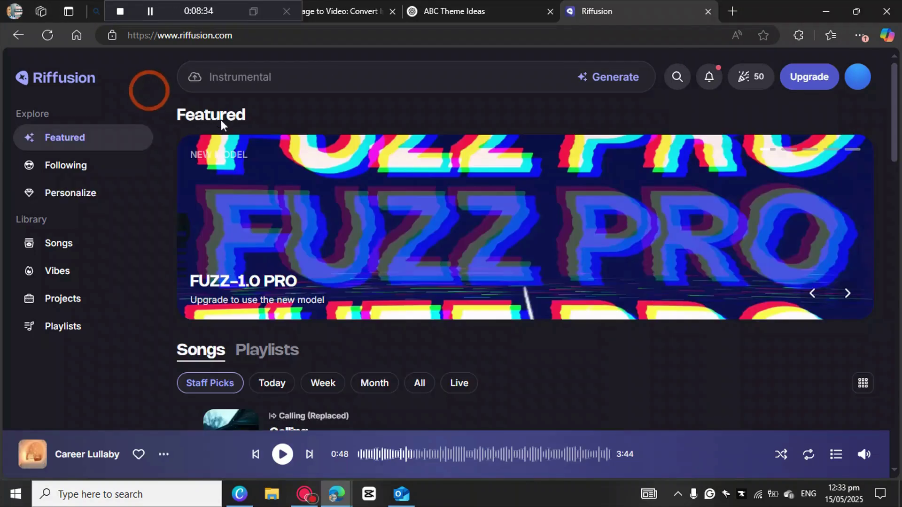
{"action": "left_click", "coordinate": [278, 75]}
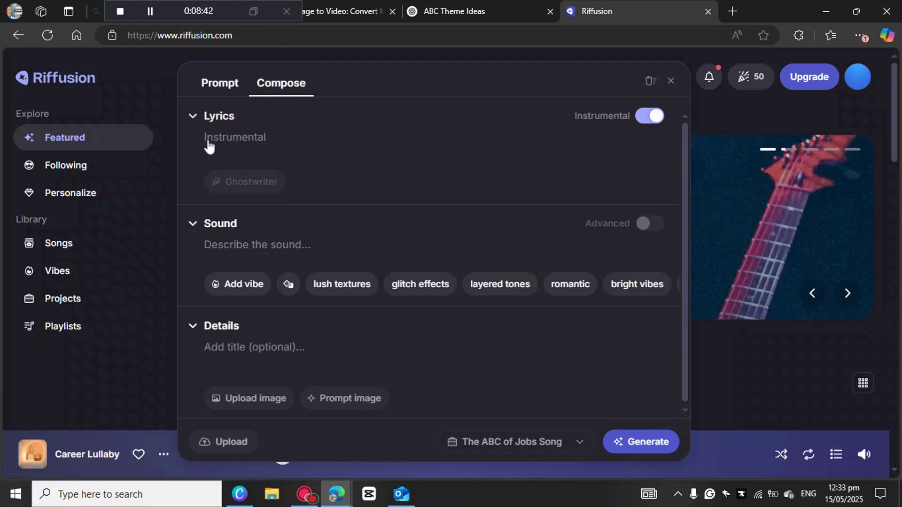
{"action": "left_click", "coordinate": [657, 117]}
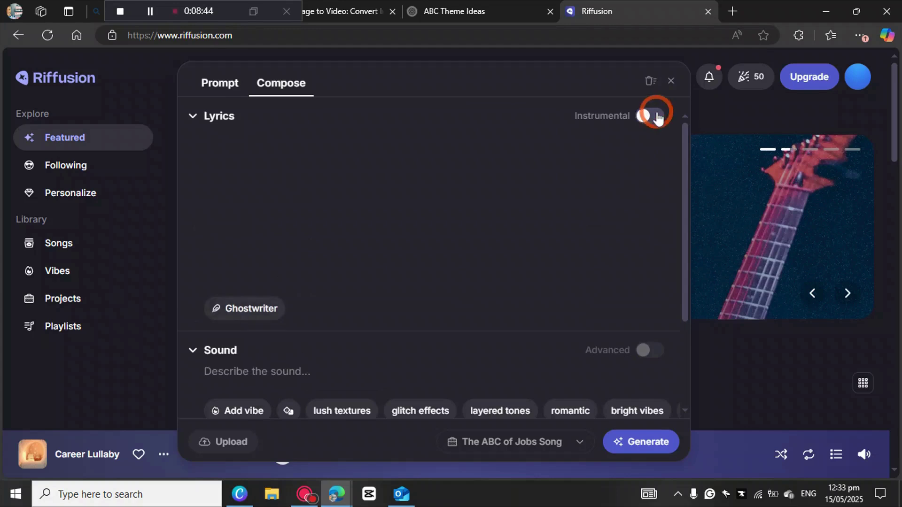
{"action": "right_click", "coordinate": [213, 141]}
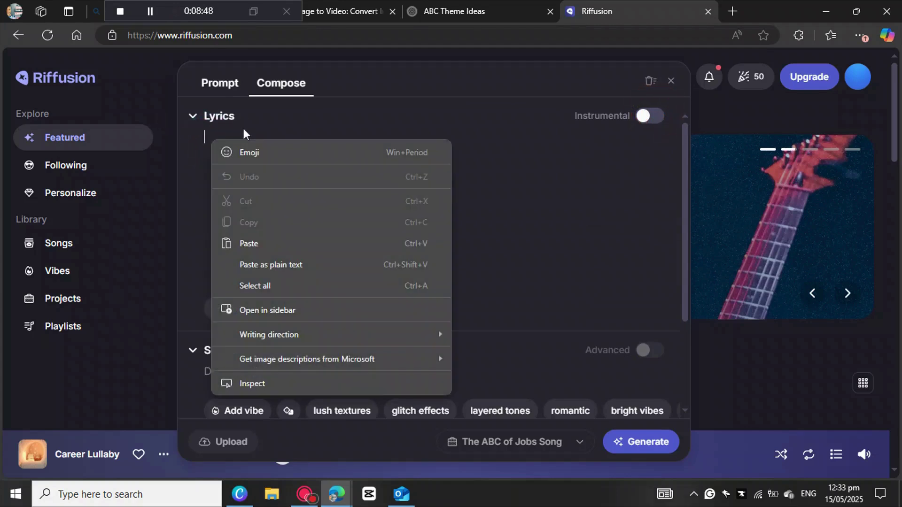
{"action": "left_click", "coordinate": [253, 243]}
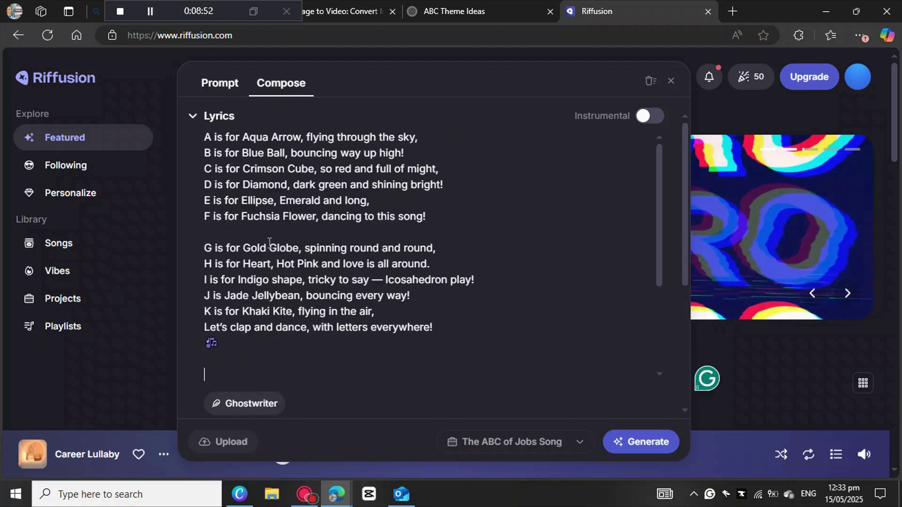
In the ChatGPT conversation "ABC Theme Ideas", copy the answer describing the music style of the song.
{"action": "scroll", "coordinate": [660, 322], "scroll_direction": "down", "scroll_amount": 5}
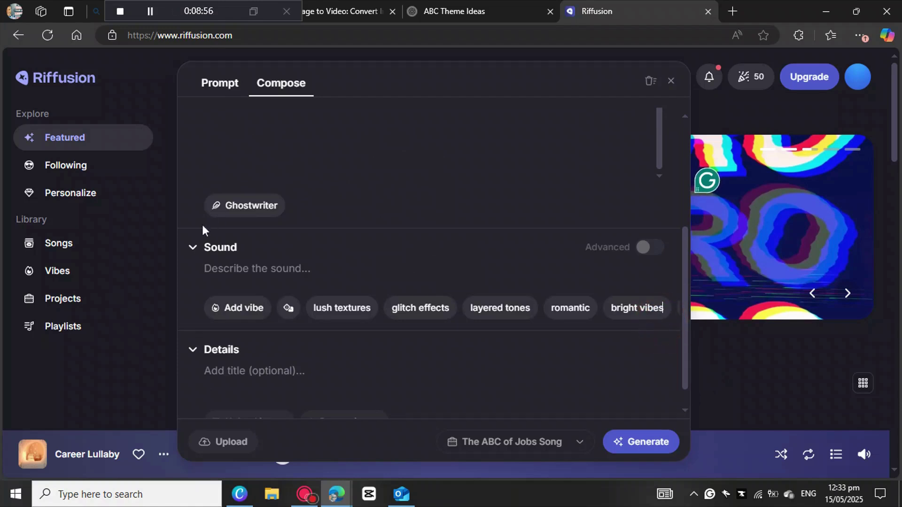
{"action": "scroll", "coordinate": [199, 244], "scroll_direction": "down", "scroll_amount": 1}
{"action": "scroll", "coordinate": [230, 253], "scroll_direction": "down", "scroll_amount": 1}
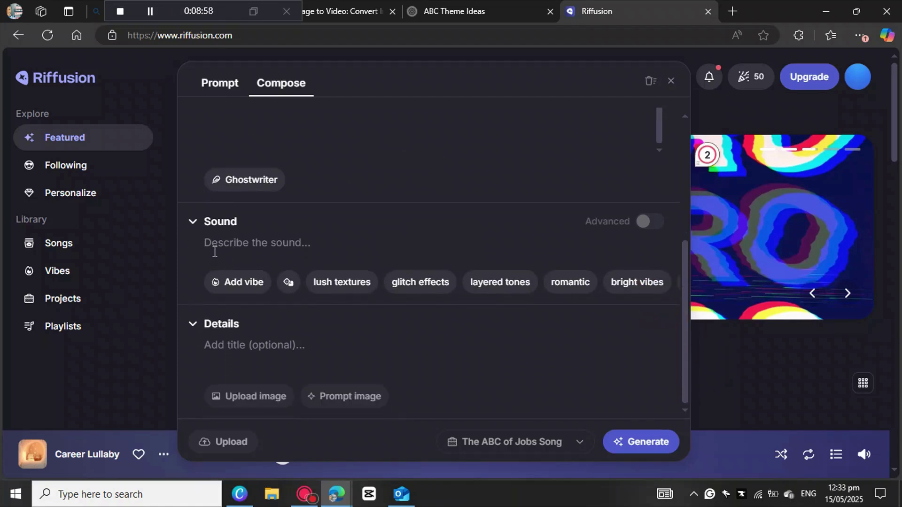
{"action": "left_click", "coordinate": [430, 12]}
{"action": "scroll", "coordinate": [330, 275], "scroll_direction": "down", "scroll_amount": 10}
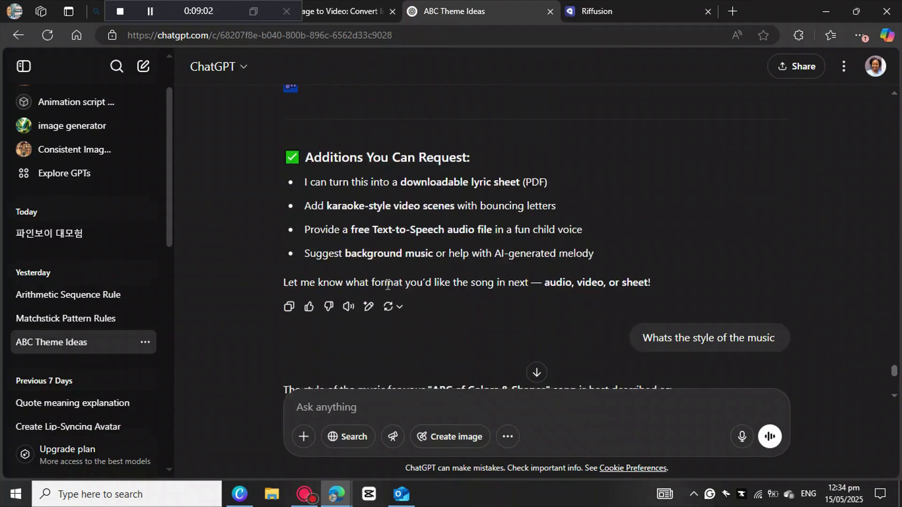
{"action": "left_click_drag", "start_coordinate": [341, 216], "coordinate": [520, 210]}
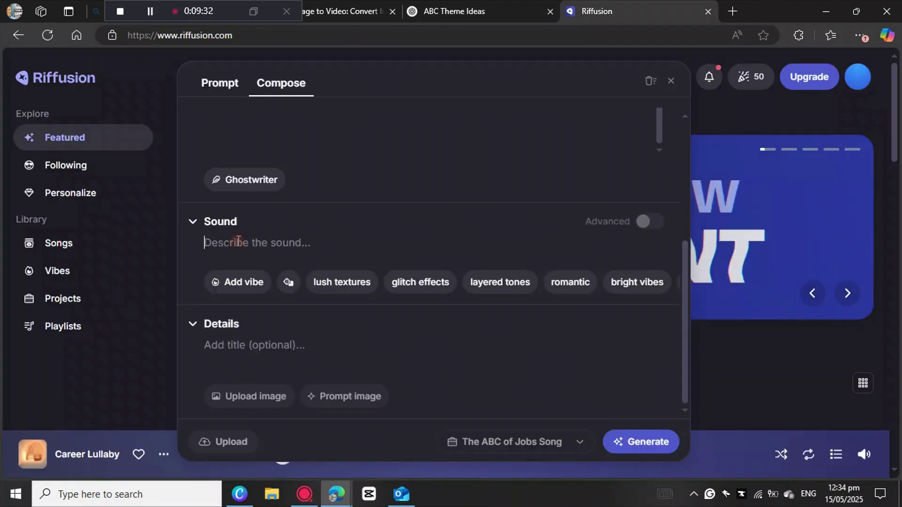
Paste the Cheerful Children's Pop Song style into Riffusion's sound description and generate the song.
{"action": "left_click", "coordinate": [236, 242]}
{"action": "right_click", "coordinate": [236, 241]}
{"action": "left_click", "coordinate": [287, 328]}
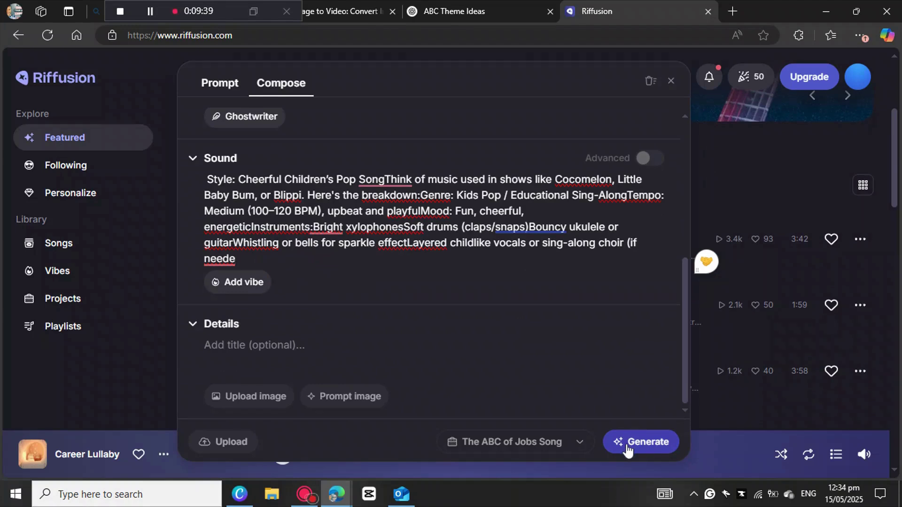
{"action": "left_click", "coordinate": [626, 444]}
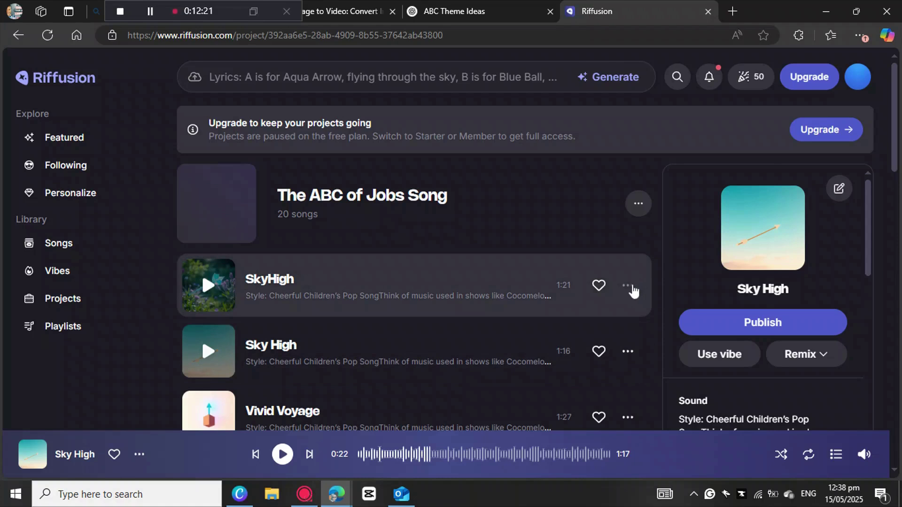
Download the song "SkyHigh" from the project "The ABC of Jobs Song" as an MP3.
{"action": "left_click", "coordinate": [631, 287]}
{"action": "mouse_move", "coordinate": [664, 163]}
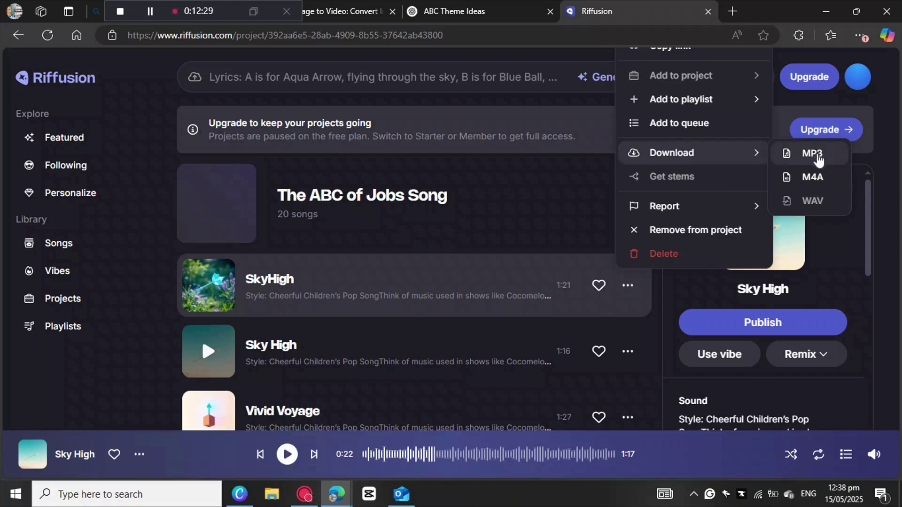
{"action": "left_click", "coordinate": [818, 159]}
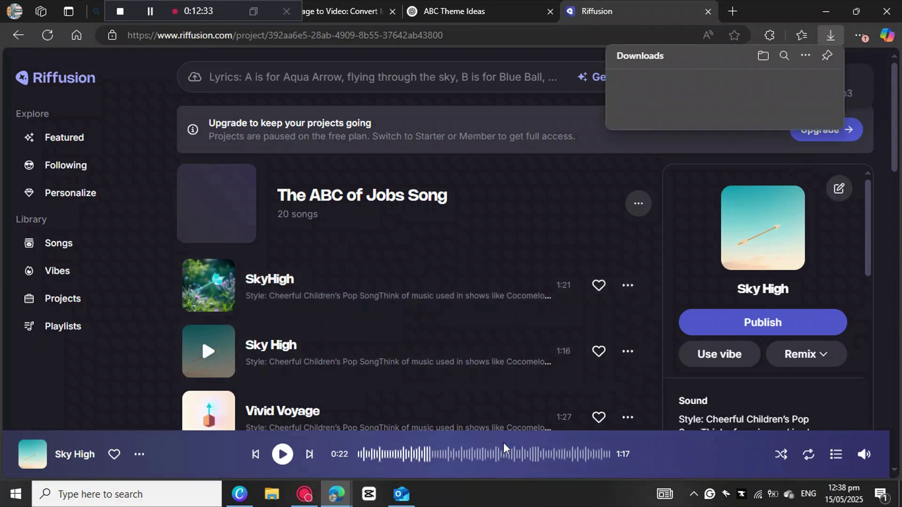
{"action": "left_click", "coordinate": [508, 231]}
Switch to Canva and create a new YouTube Video (Landscape) design.
{"action": "left_click", "coordinate": [177, 176]}
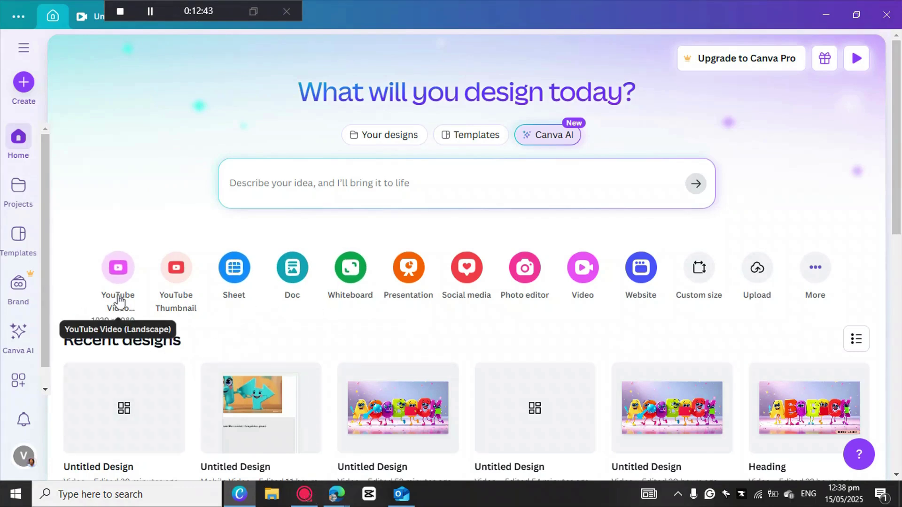
{"action": "left_click", "coordinate": [118, 267]}
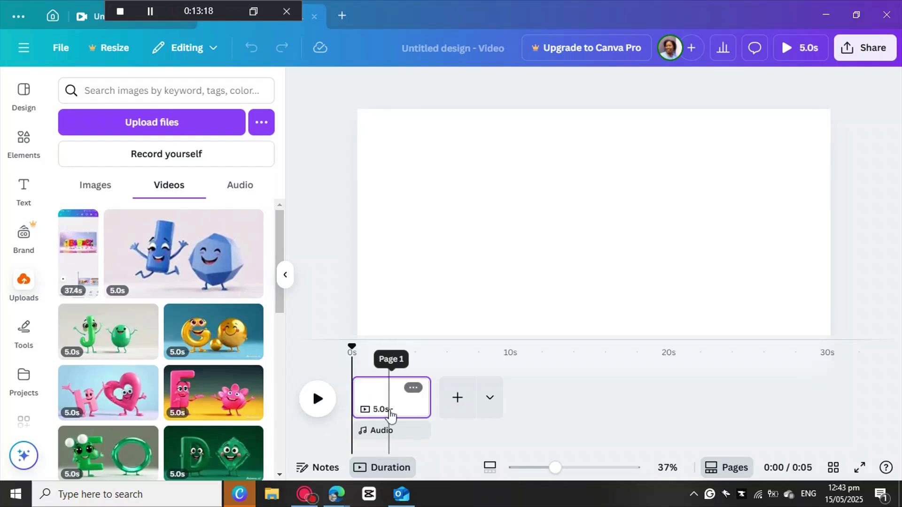
Extend the blank page to 35.1 seconds and add the uploaded audio "Abc shapes and colors .mp3" from the timeline's start.
{"action": "left_click_drag", "start_coordinate": [386, 409], "coordinate": [897, 390]}
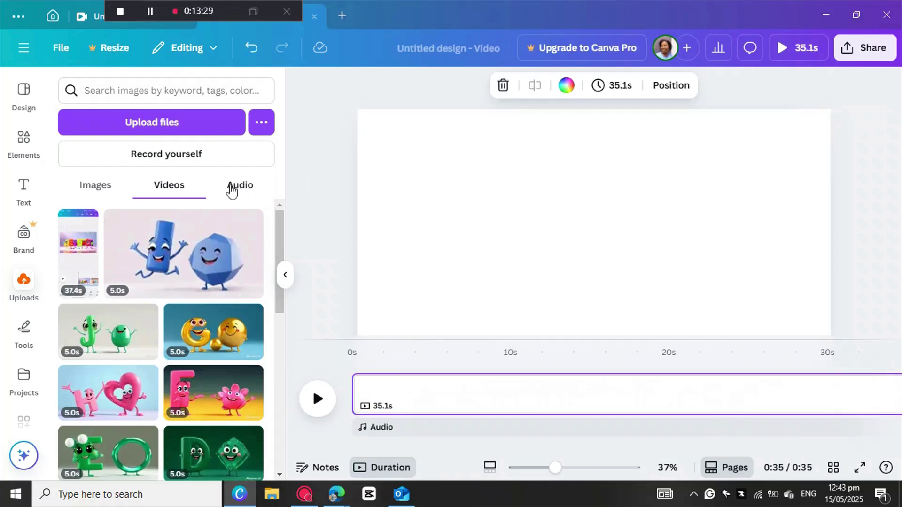
{"action": "left_click", "coordinate": [237, 186]}
{"action": "left_click_drag", "start_coordinate": [141, 233], "coordinate": [359, 427]}
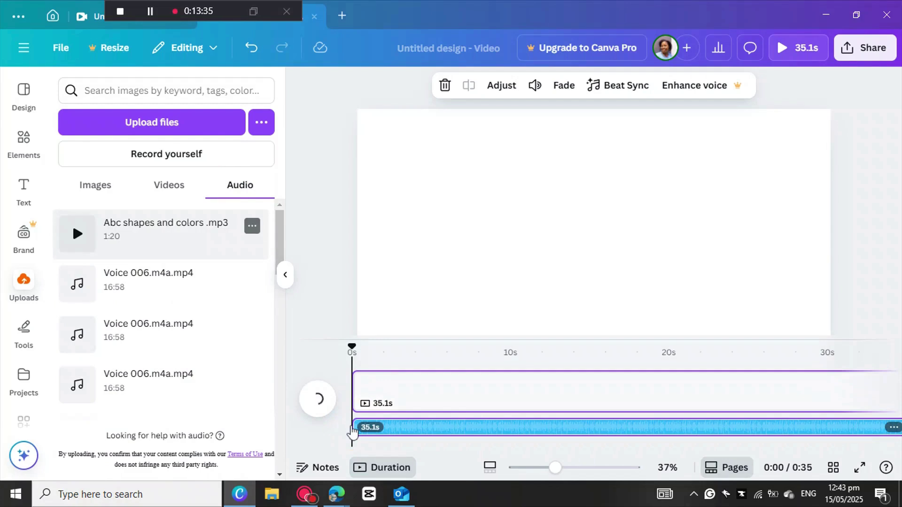
Play the song from the start and split the blank page at about 8 seconds.
{"action": "left_click", "coordinate": [317, 406]}
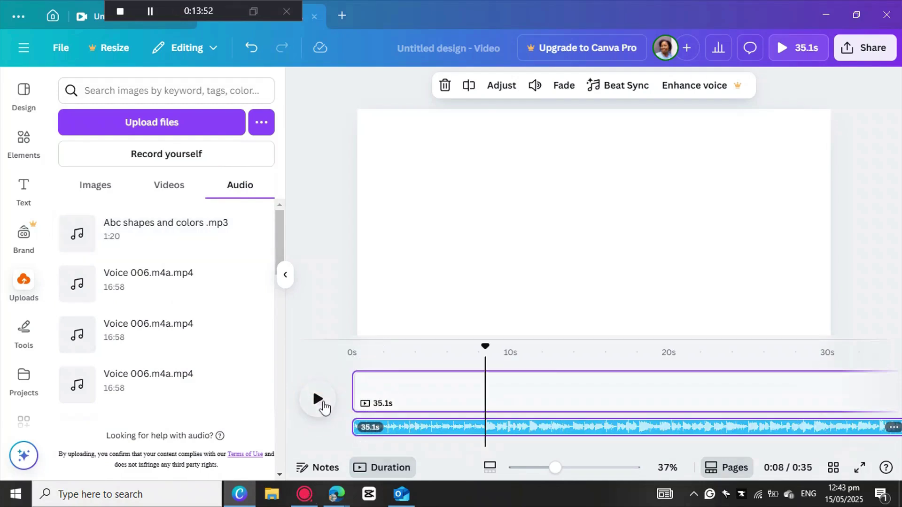
{"action": "left_click", "coordinate": [318, 399]}
{"action": "left_click", "coordinate": [483, 427]}
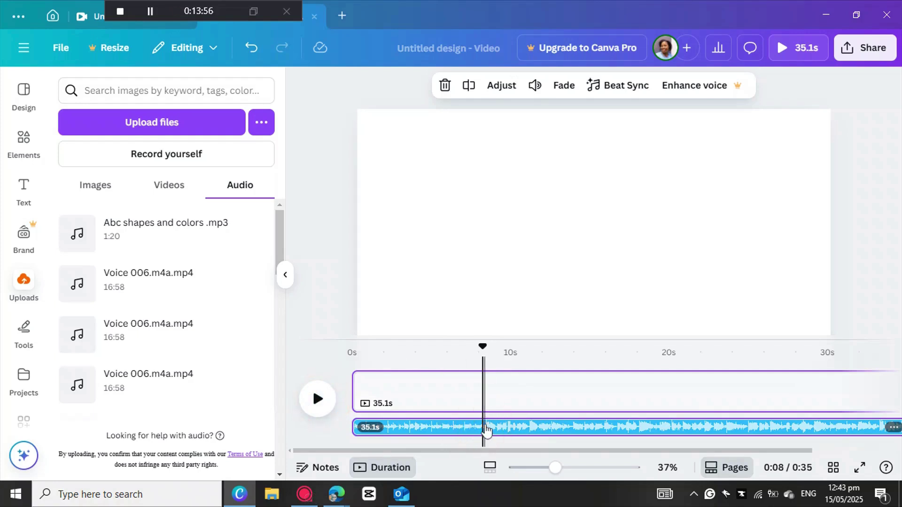
{"action": "left_click", "coordinate": [484, 428]}
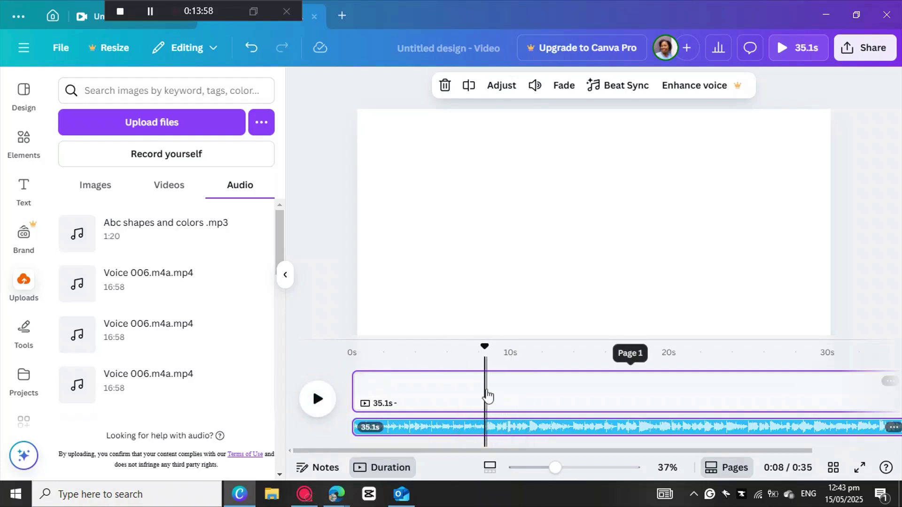
{"action": "right_click", "coordinate": [484, 390]}
{"action": "left_click", "coordinate": [521, 379]}
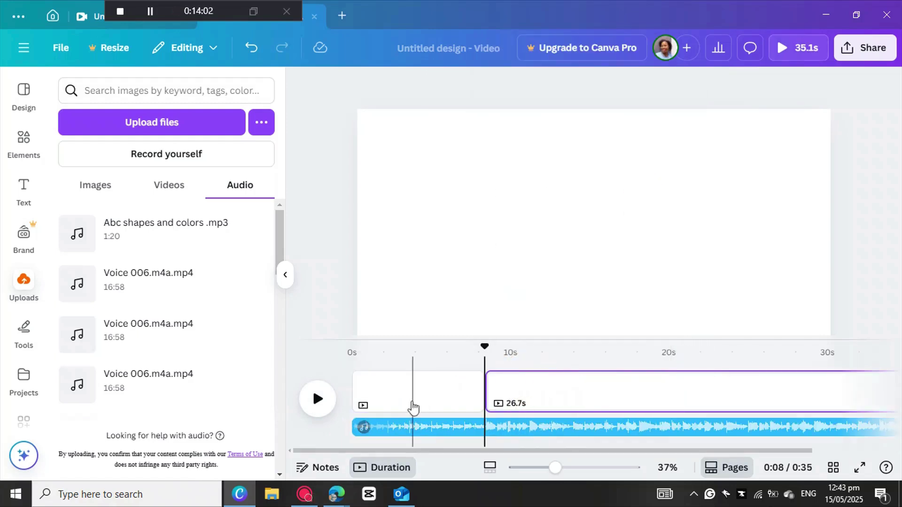
Play the song's next section and split the second page at the 0:13 mark.
{"action": "left_click", "coordinate": [316, 402]}
{"action": "left_click", "coordinate": [318, 405]}
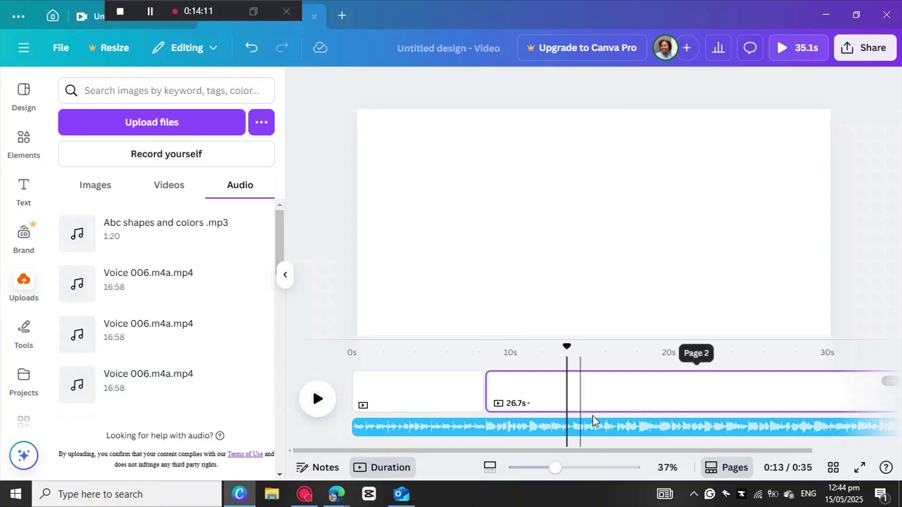
{"action": "left_click", "coordinate": [574, 428]}
{"action": "right_click", "coordinate": [574, 428]}
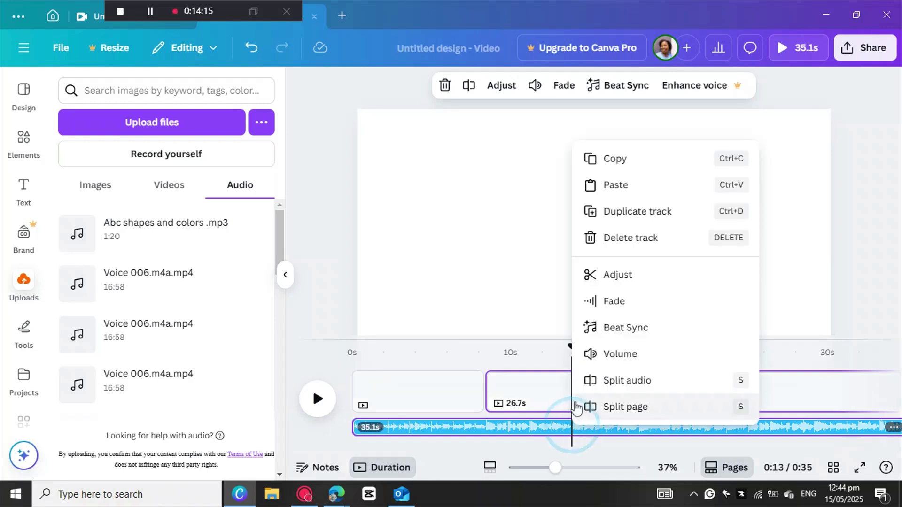
{"action": "left_click", "coordinate": [573, 406]}
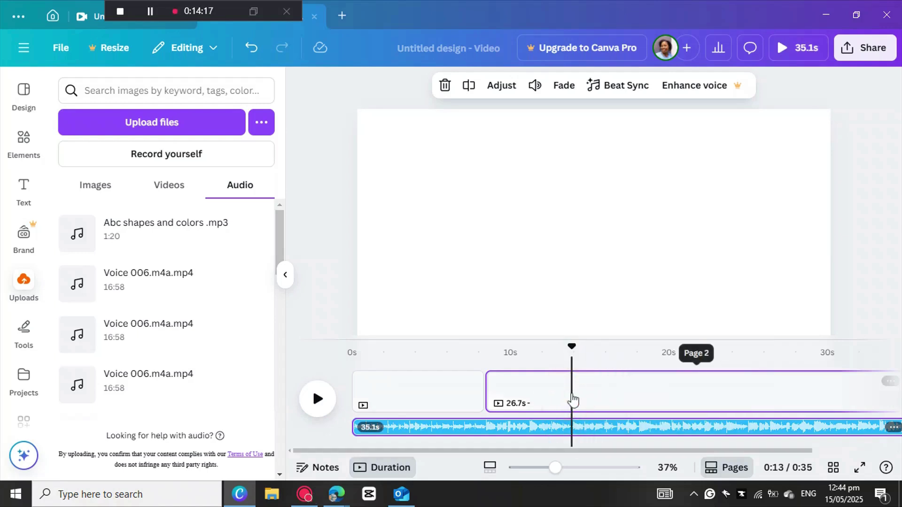
{"action": "right_click", "coordinate": [572, 401]}
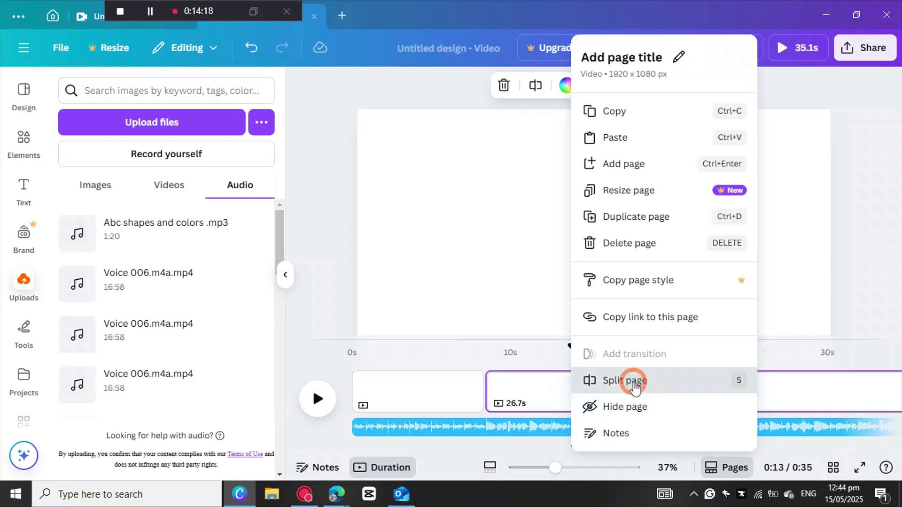
{"action": "left_click", "coordinate": [635, 384]}
Play the song's next section and split the third page at the 0:19 mark.
{"action": "left_click", "coordinate": [316, 399]}
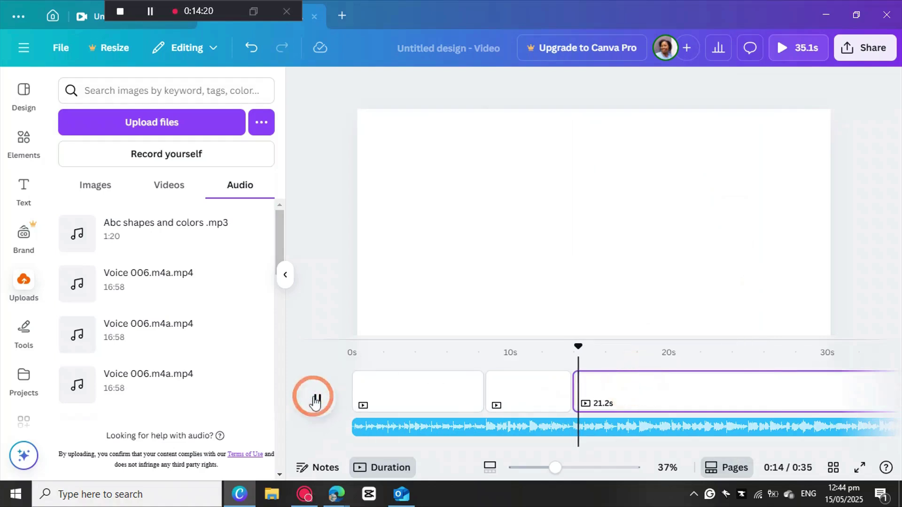
{"action": "left_click", "coordinate": [316, 400]}
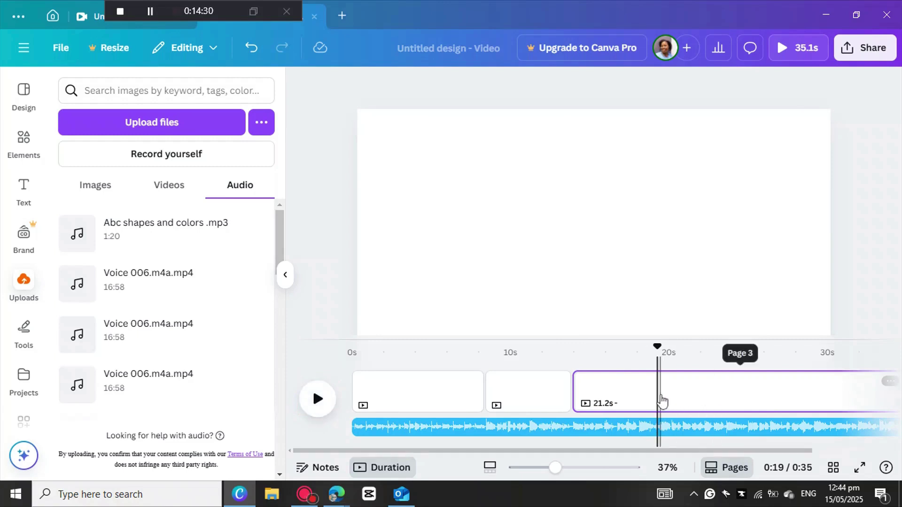
{"action": "right_click", "coordinate": [658, 401]}
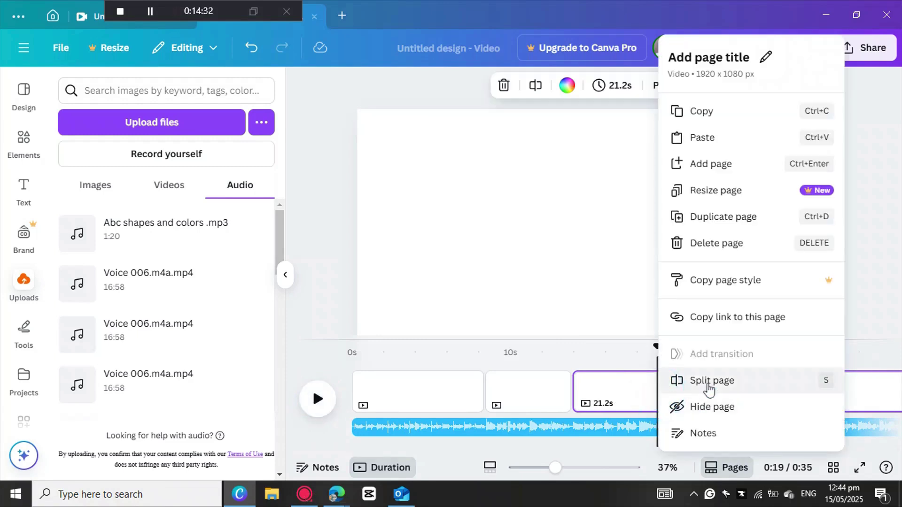
{"action": "left_click", "coordinate": [708, 385]}
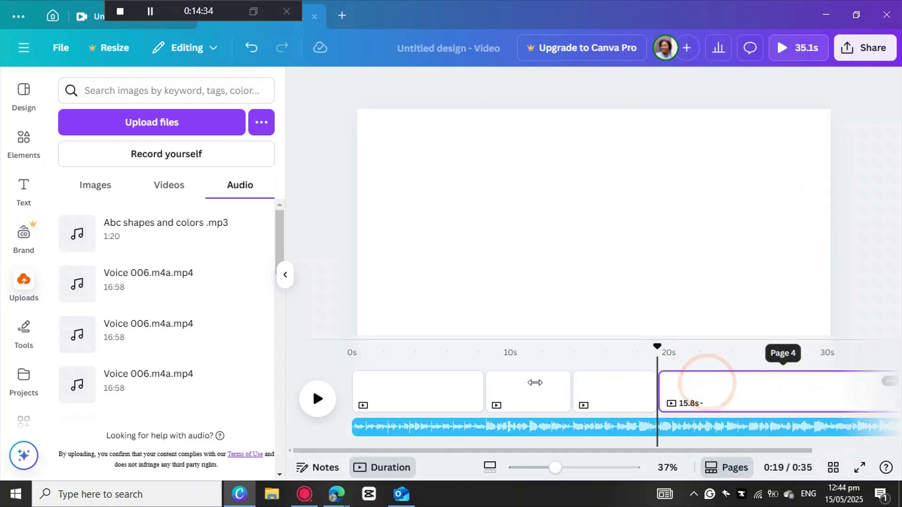
Play on from the fourth page and split that page at the 0:24 mark.
{"action": "left_click", "coordinate": [318, 400]}
{"action": "left_click", "coordinate": [317, 400]}
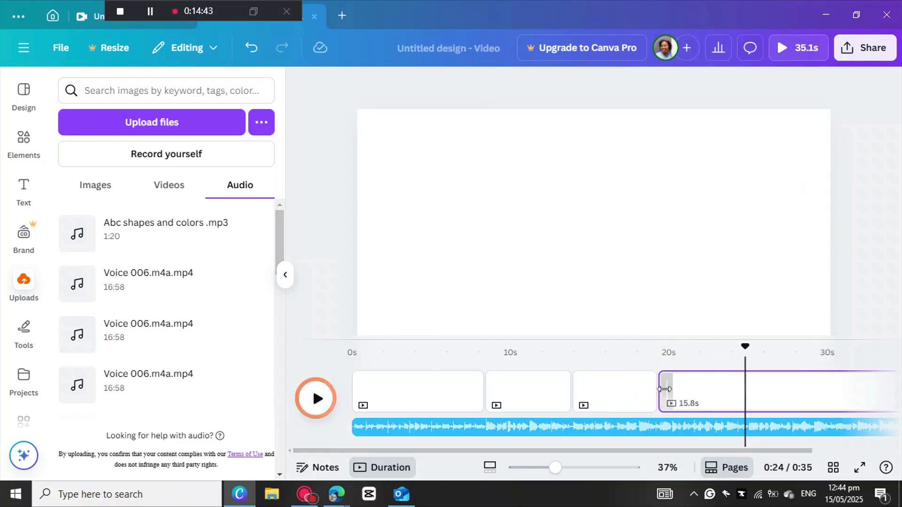
{"action": "right_click", "coordinate": [744, 399]}
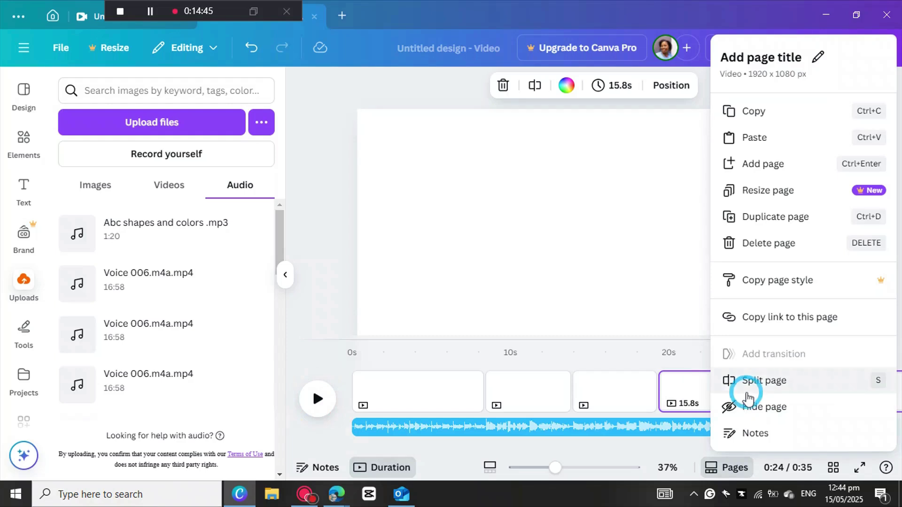
{"action": "left_click", "coordinate": [753, 383]}
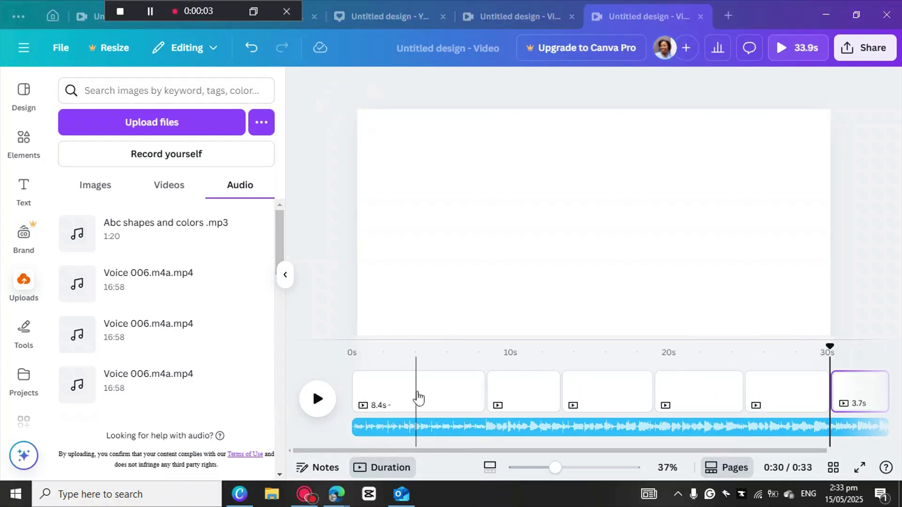
Split the first page at the 0:04 mark.
{"action": "left_click", "coordinate": [418, 398]}
{"action": "right_click", "coordinate": [417, 394]}
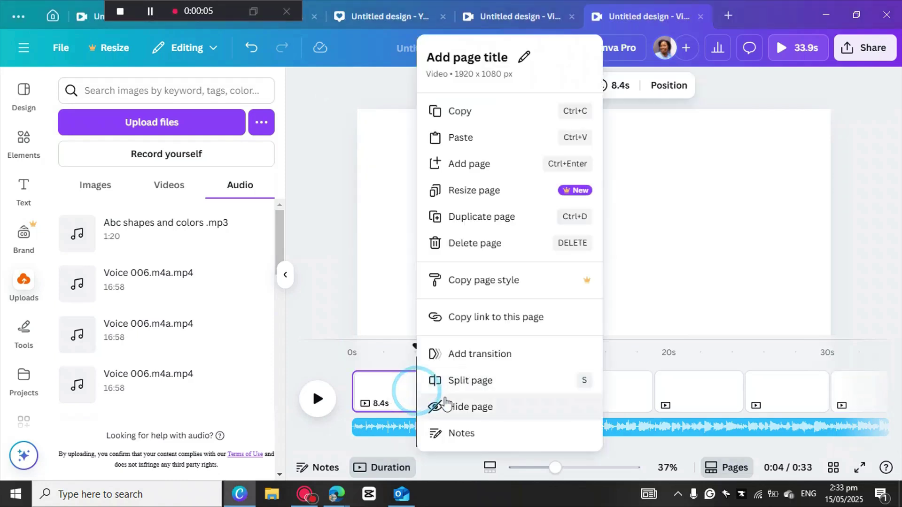
{"action": "left_click", "coordinate": [467, 381]}
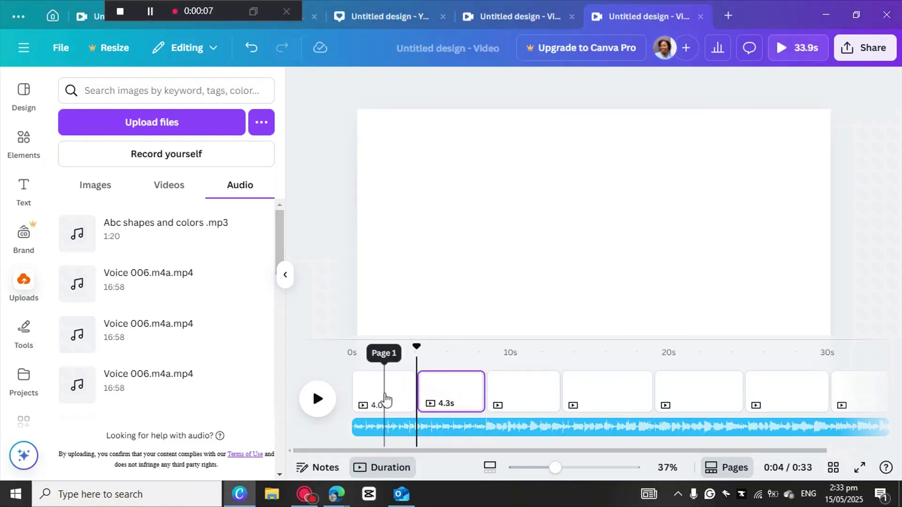
Set the uploaded pink-background video of the letter group as the first page's background and trim that page to 3.7 seconds.
{"action": "left_click", "coordinate": [384, 392]}
{"action": "left_click", "coordinate": [170, 185]}
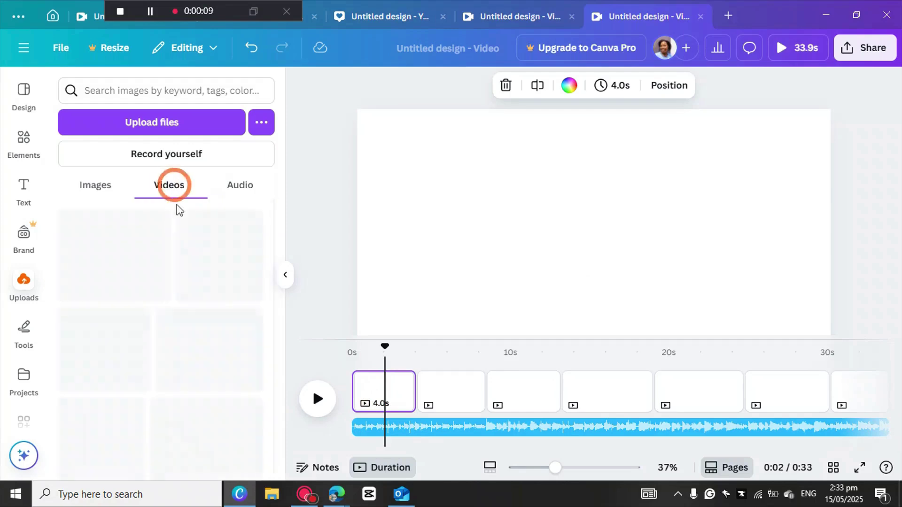
{"action": "scroll", "coordinate": [126, 369], "scroll_direction": "down", "scroll_amount": 10}
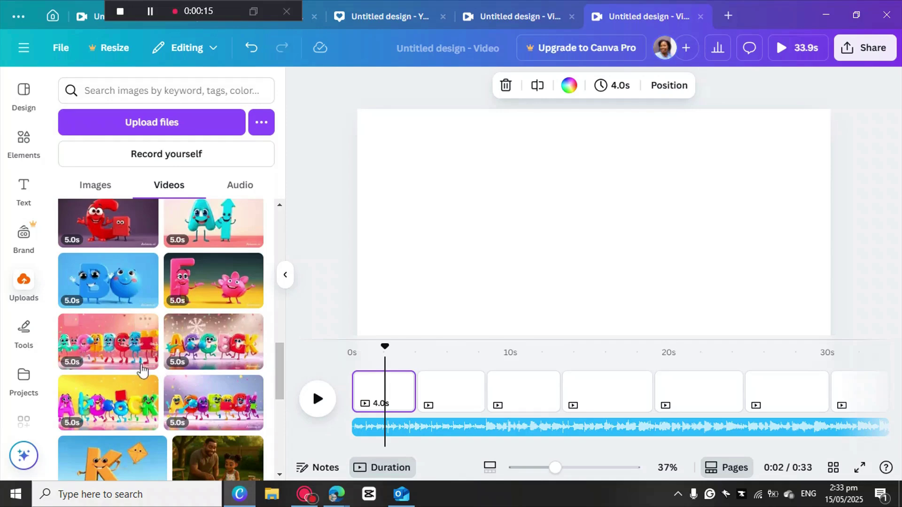
{"action": "left_click", "coordinate": [123, 347]}
{"action": "right_click", "coordinate": [524, 285]}
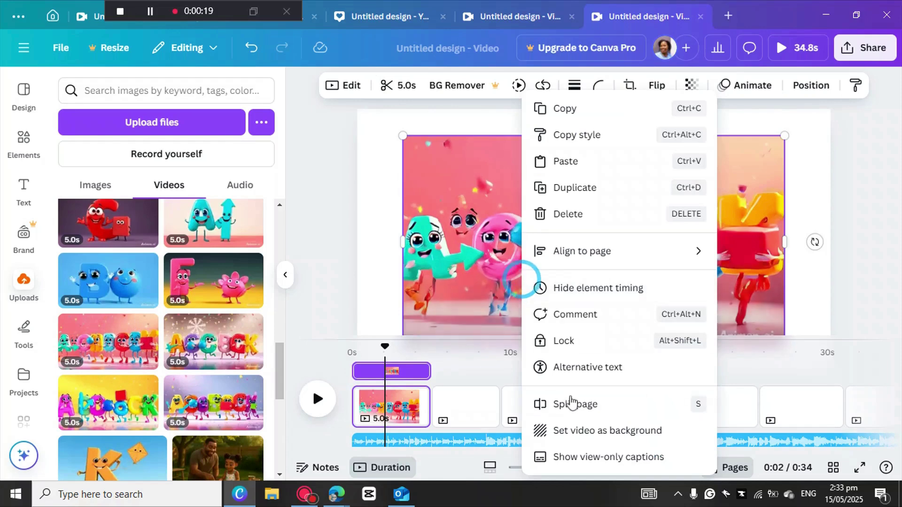
{"action": "left_click", "coordinate": [590, 430]}
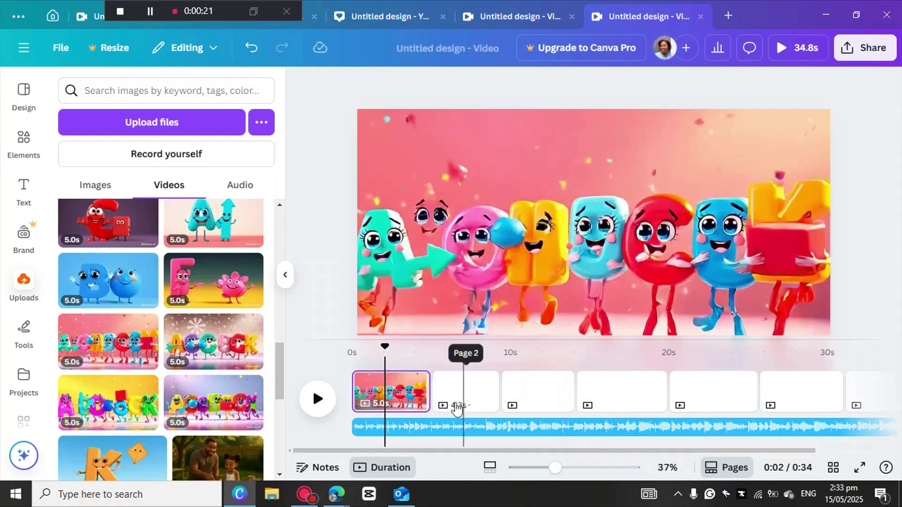
{"action": "left_click_drag", "start_coordinate": [413, 388], "coordinate": [394, 389]}
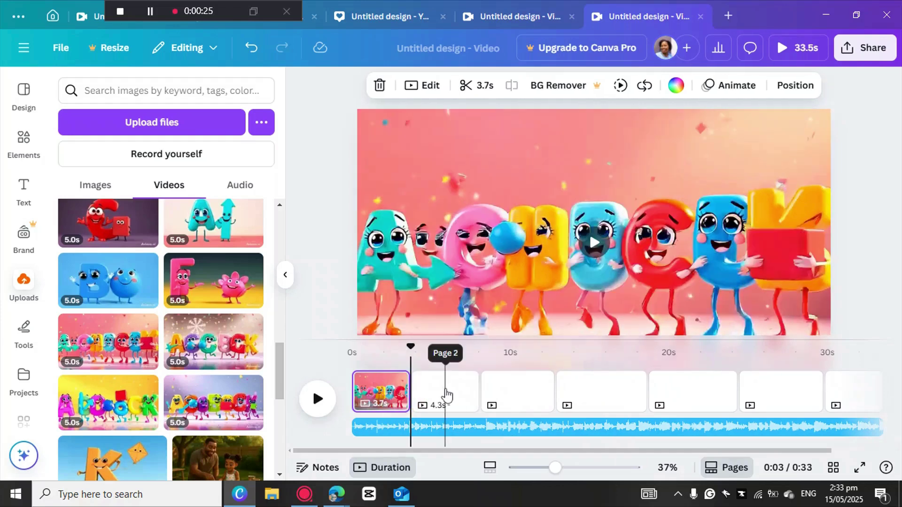
Set the letter group video with the orange A and yellow K as the second page's background and trim it to 3.5 seconds.
{"action": "left_click", "coordinate": [445, 390]}
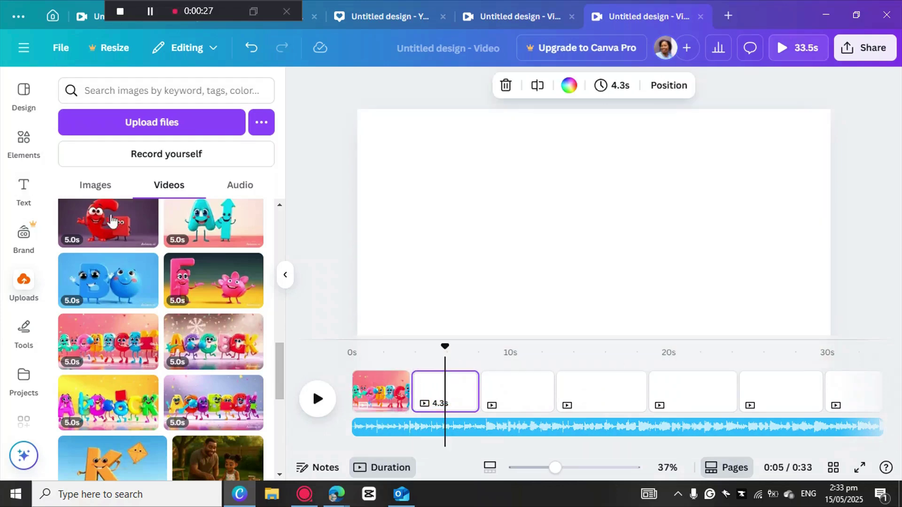
{"action": "left_click", "coordinate": [194, 343]}
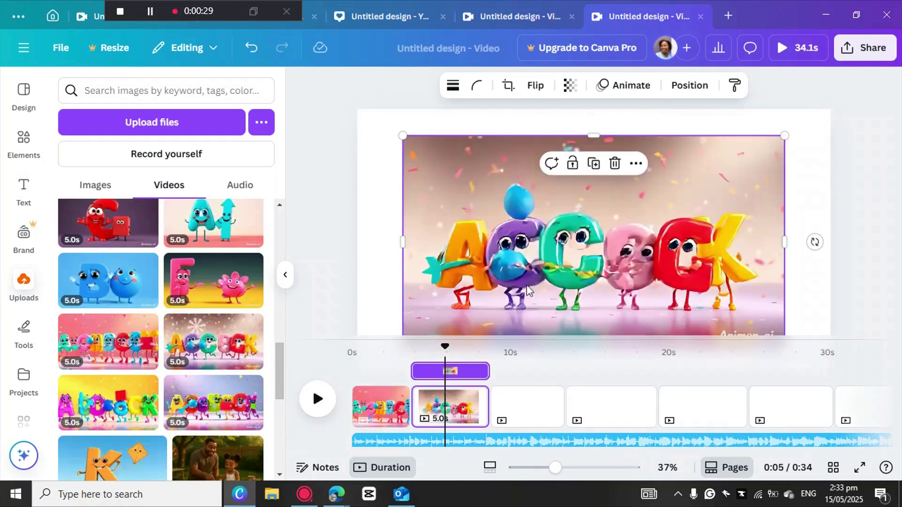
{"action": "right_click", "coordinate": [533, 241]}
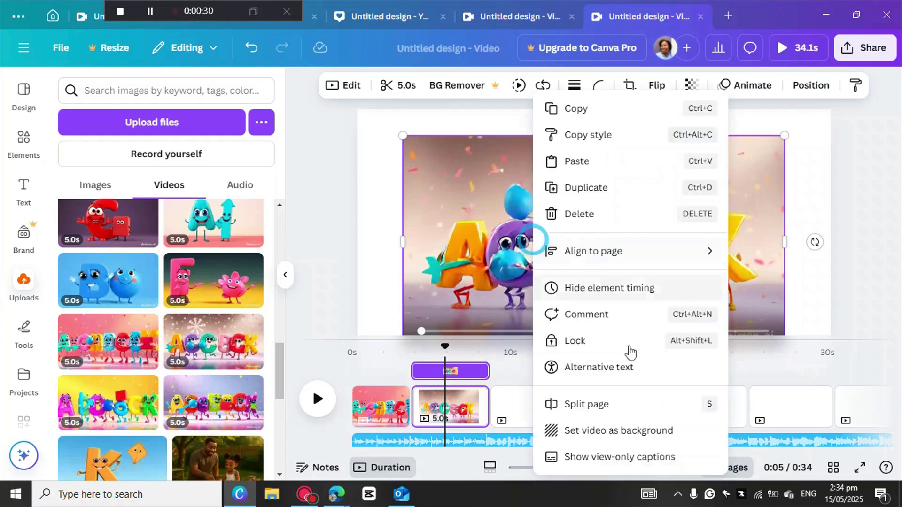
{"action": "left_click", "coordinate": [617, 429]}
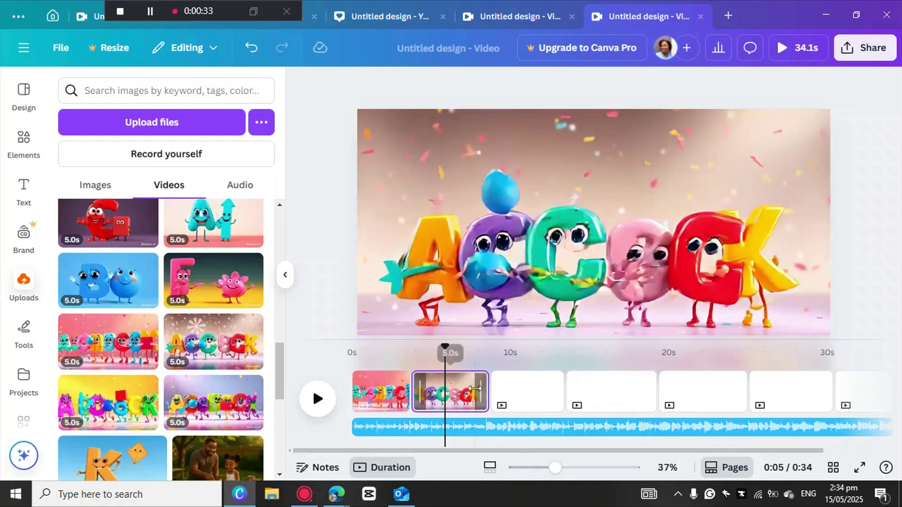
{"action": "left_click_drag", "start_coordinate": [477, 390], "coordinate": [460, 390]}
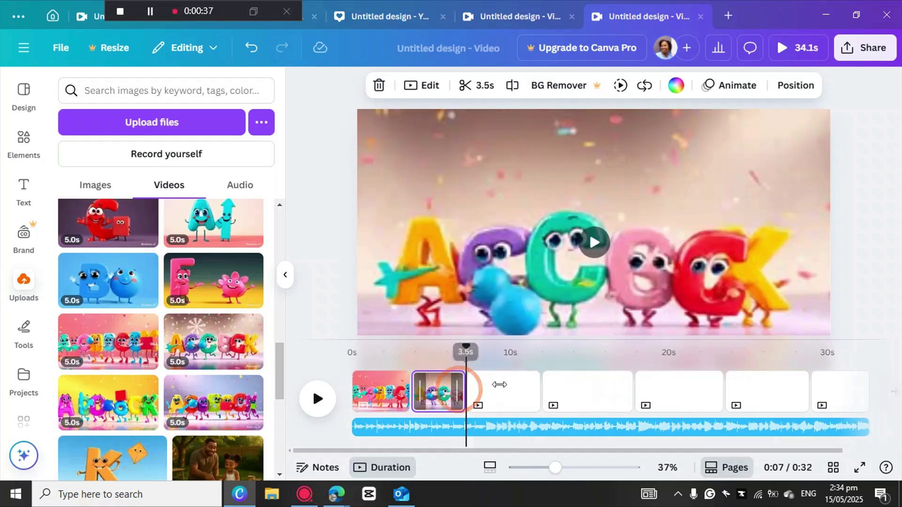
Add the letter A and arrow video to the third page and set it as the background.
{"action": "left_click", "coordinate": [499, 389]}
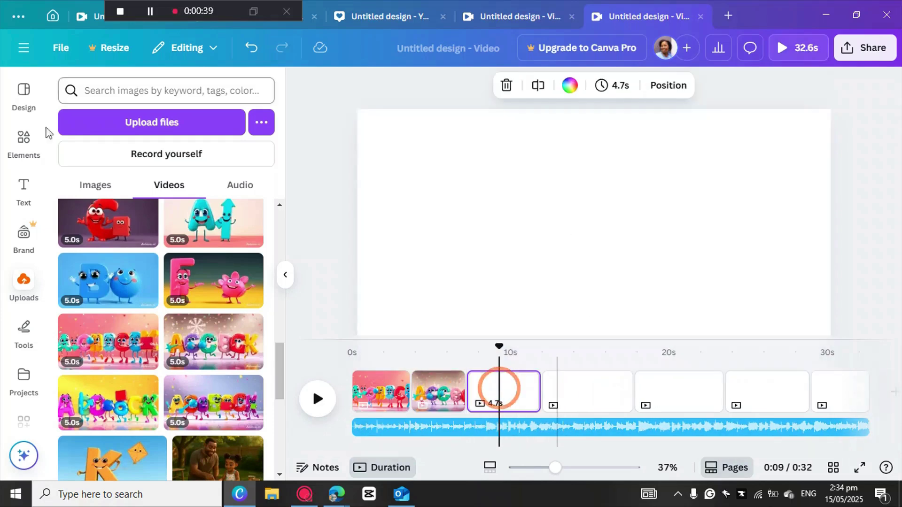
{"action": "left_click", "coordinate": [235, 220]}
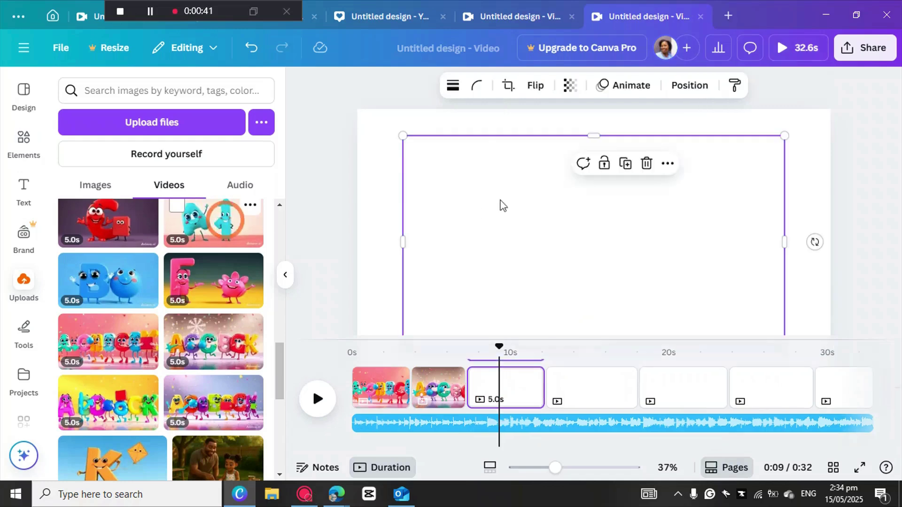
{"action": "right_click", "coordinate": [500, 199]}
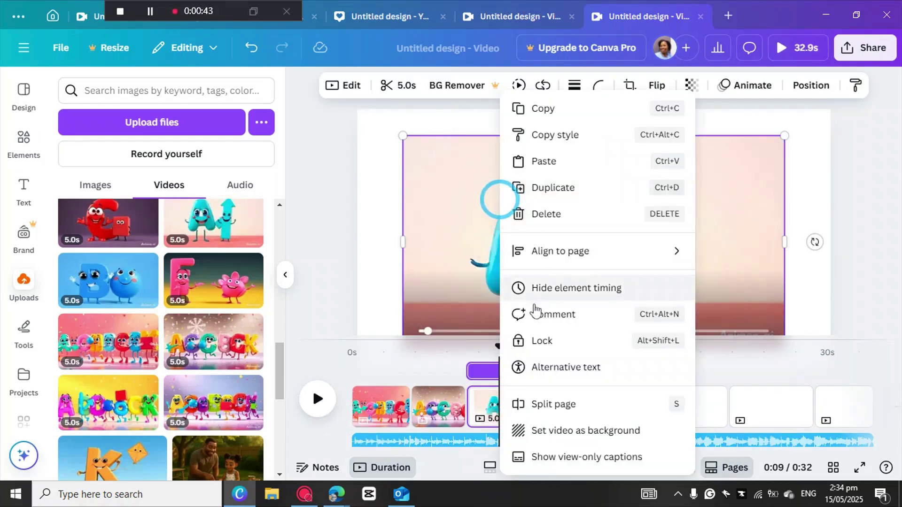
{"action": "left_click", "coordinate": [610, 430]}
Add the blue letter B and ball video to the fourth page and set it as the background.
{"action": "left_click", "coordinate": [582, 395]}
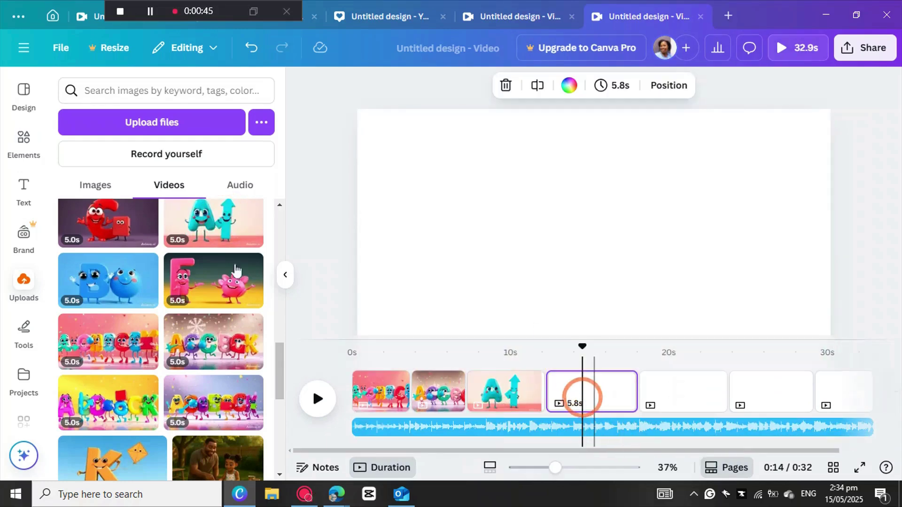
{"action": "left_click", "coordinate": [118, 296]}
{"action": "right_click", "coordinate": [654, 226]}
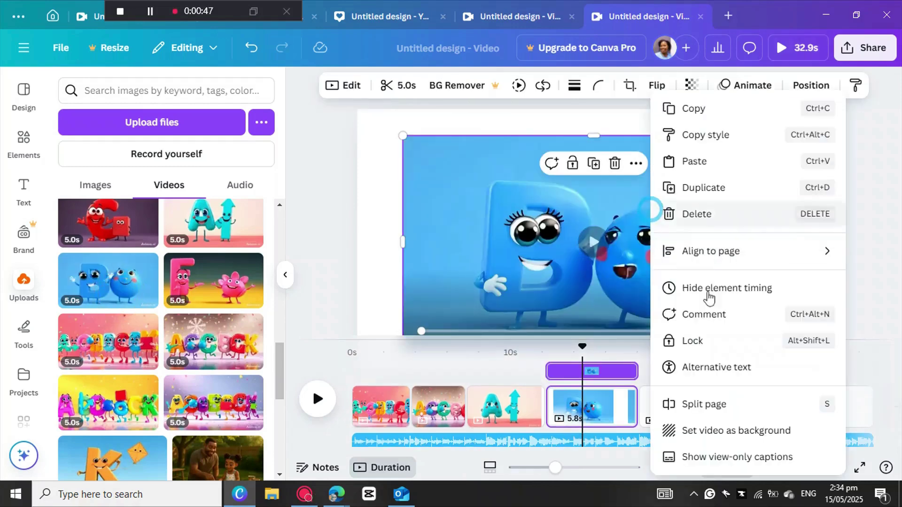
{"action": "left_click", "coordinate": [741, 428]}
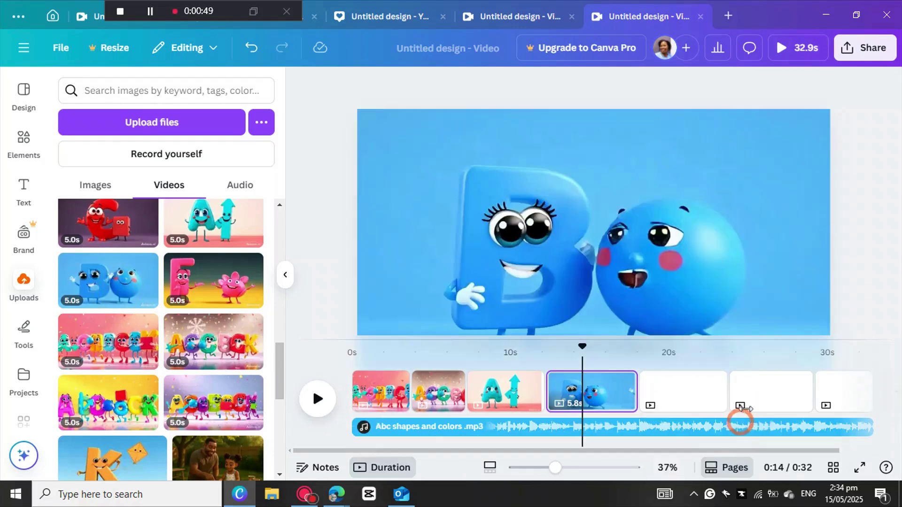
Add the red letter C and cube video to the fifth page and set it as the background.
{"action": "left_click", "coordinate": [678, 401]}
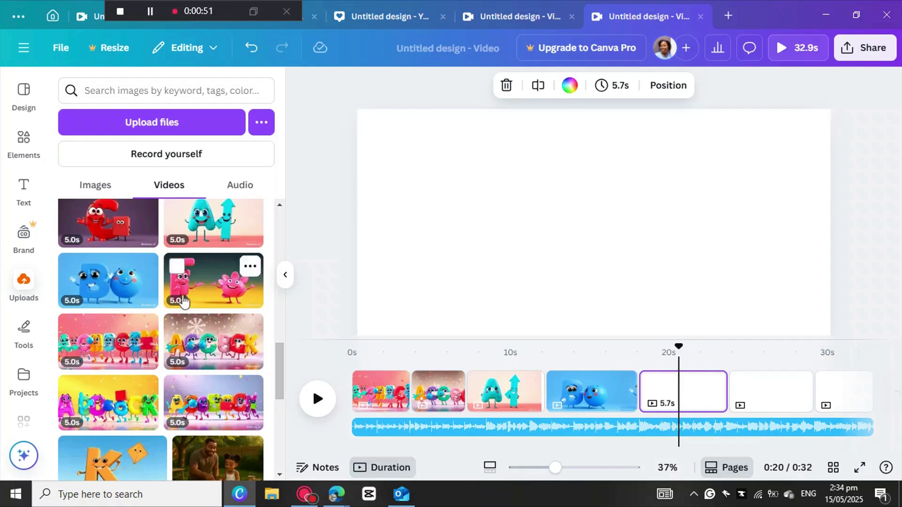
{"action": "left_click", "coordinate": [108, 222]}
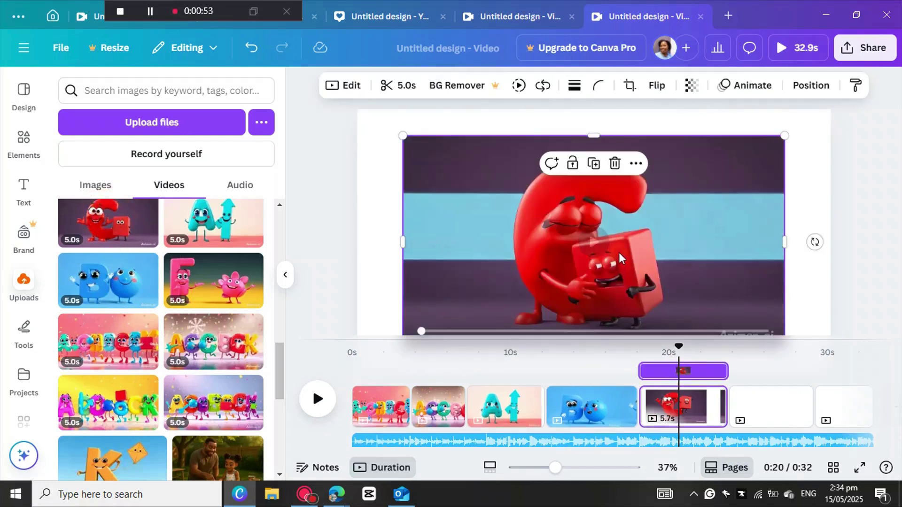
{"action": "right_click", "coordinate": [619, 252]}
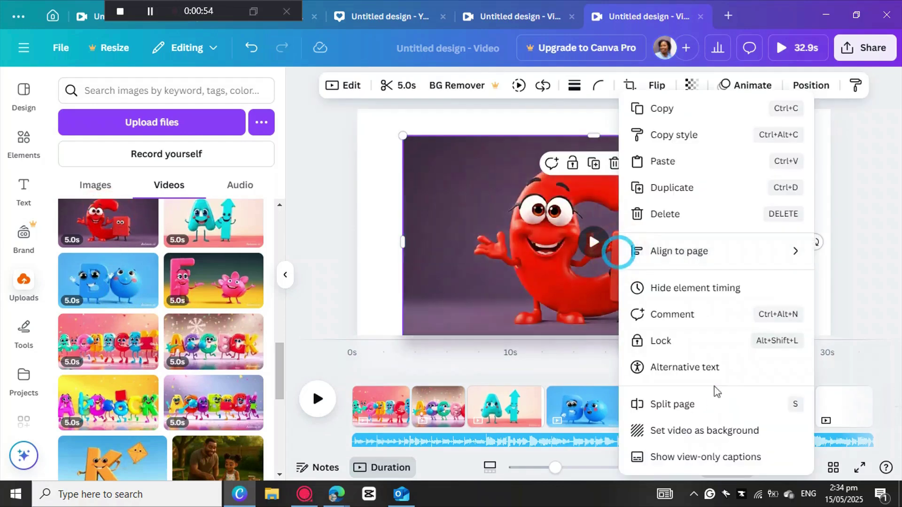
{"action": "left_click", "coordinate": [707, 430]}
Add the green letter D and diamond video to the sixth page and set it as the background.
{"action": "left_click", "coordinate": [776, 396]}
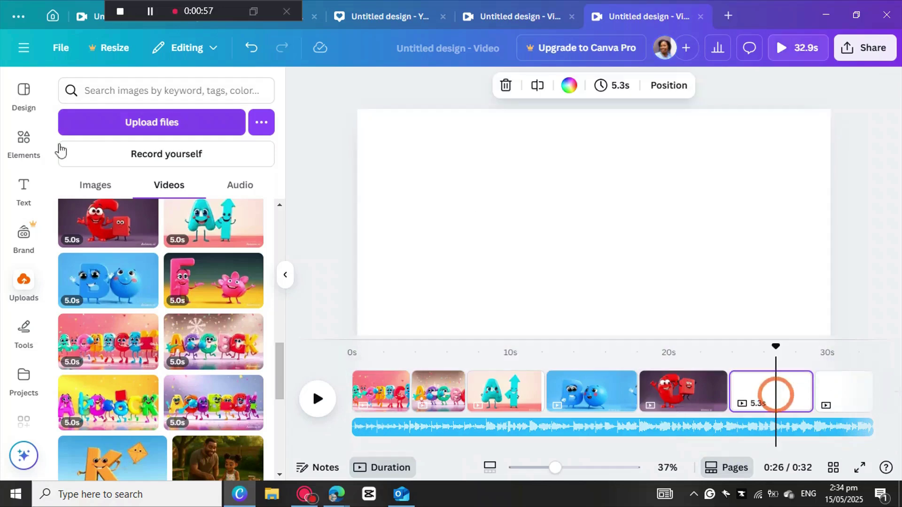
{"action": "scroll", "coordinate": [179, 317], "scroll_direction": "up", "scroll_amount": 3}
{"action": "left_click", "coordinate": [112, 289]}
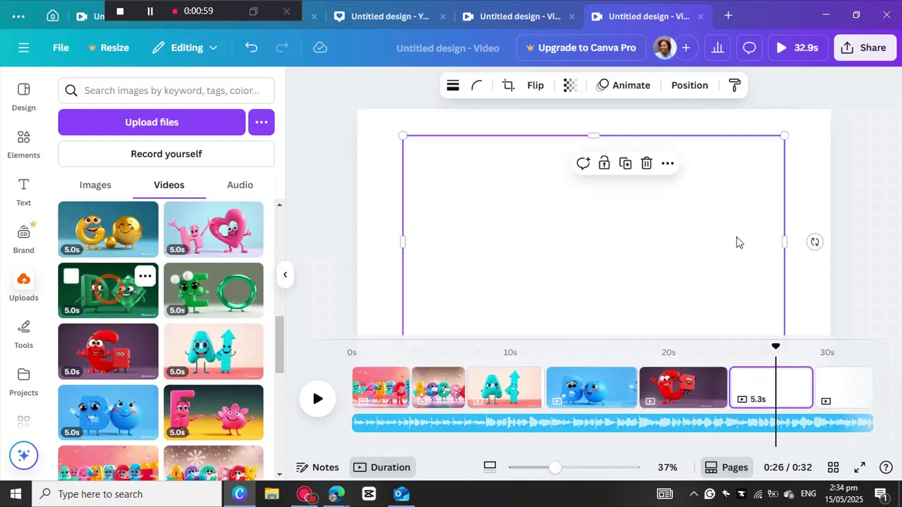
{"action": "right_click", "coordinate": [680, 241]}
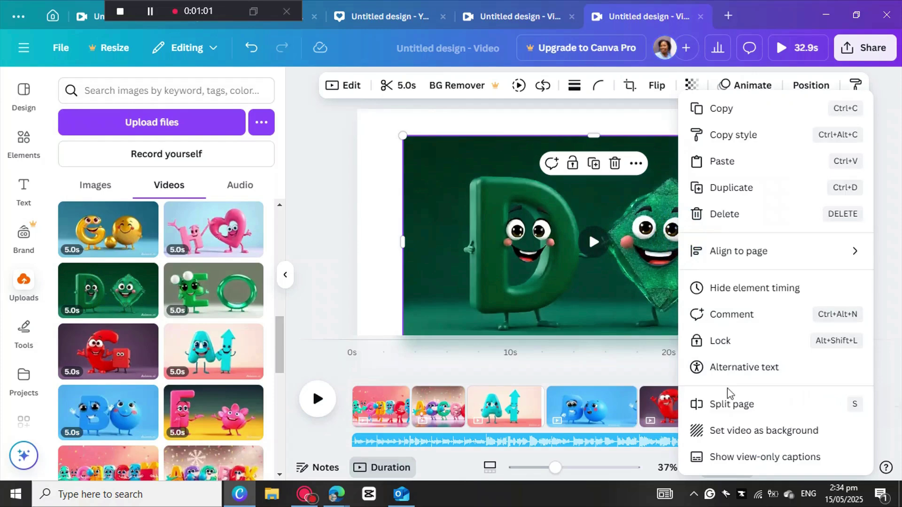
{"action": "left_click", "coordinate": [748, 430]}
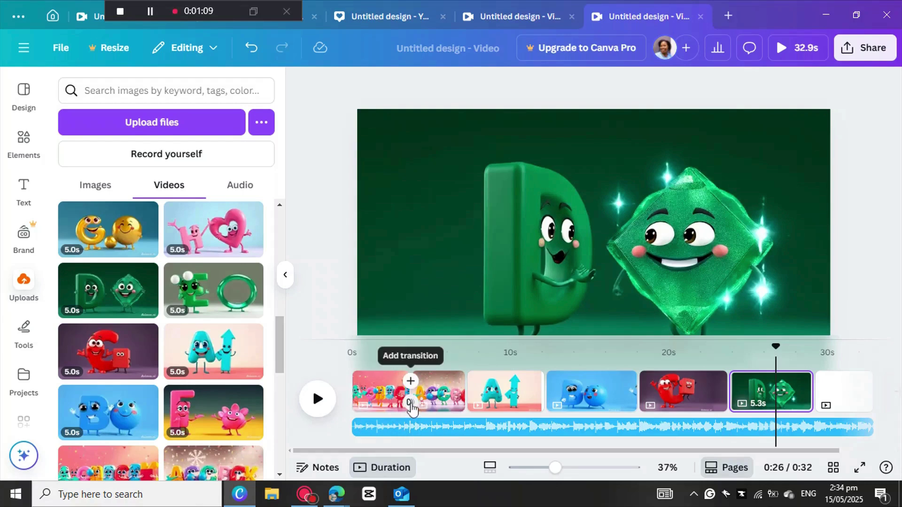
Add a Match & Move transition between the first two pages and apply it between all pages.
{"action": "left_click", "coordinate": [410, 403]}
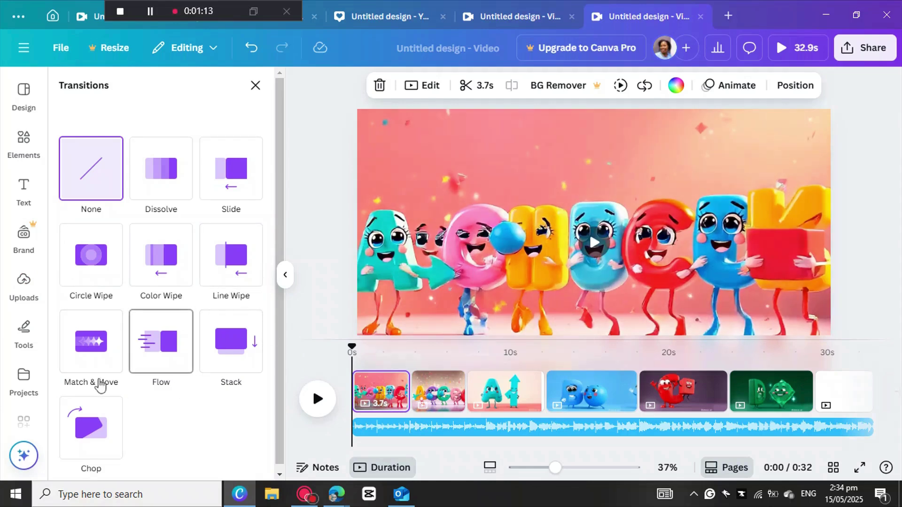
{"action": "left_click", "coordinate": [95, 347]}
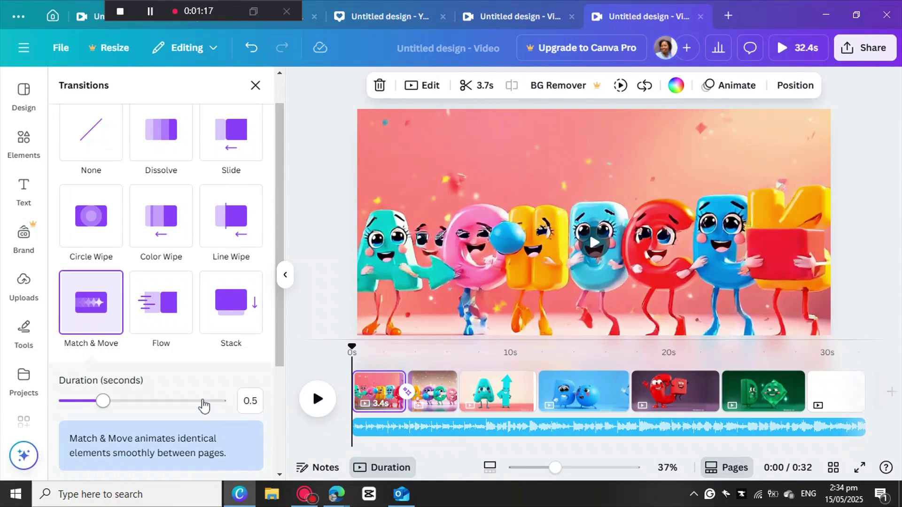
{"action": "scroll", "coordinate": [201, 405], "scroll_direction": "down", "scroll_amount": 4}
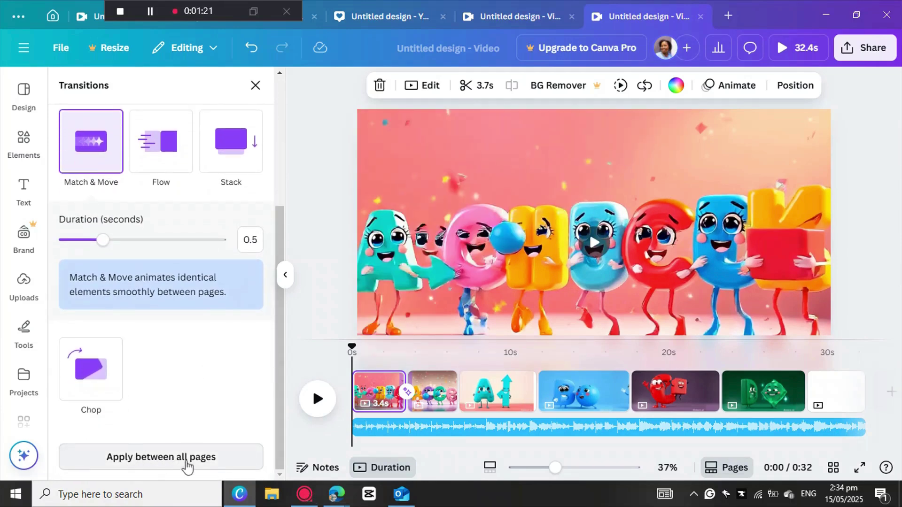
{"action": "left_click", "coordinate": [195, 463]}
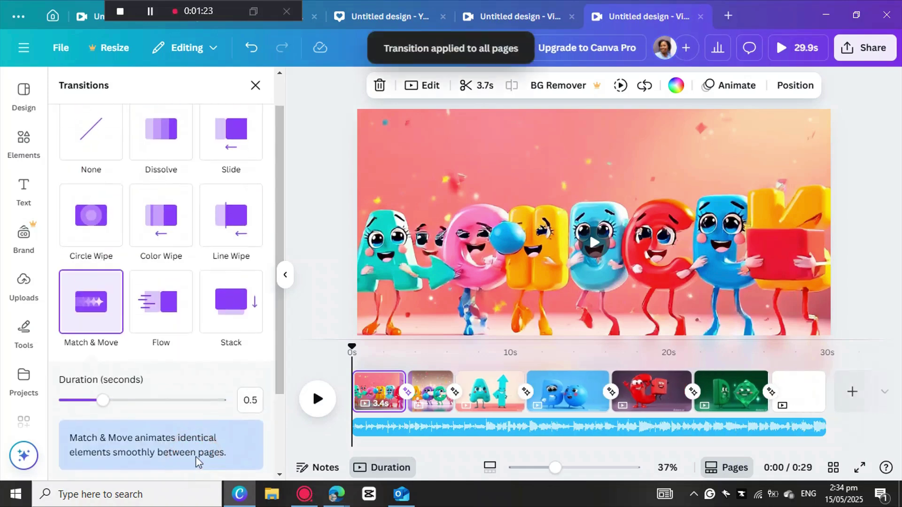